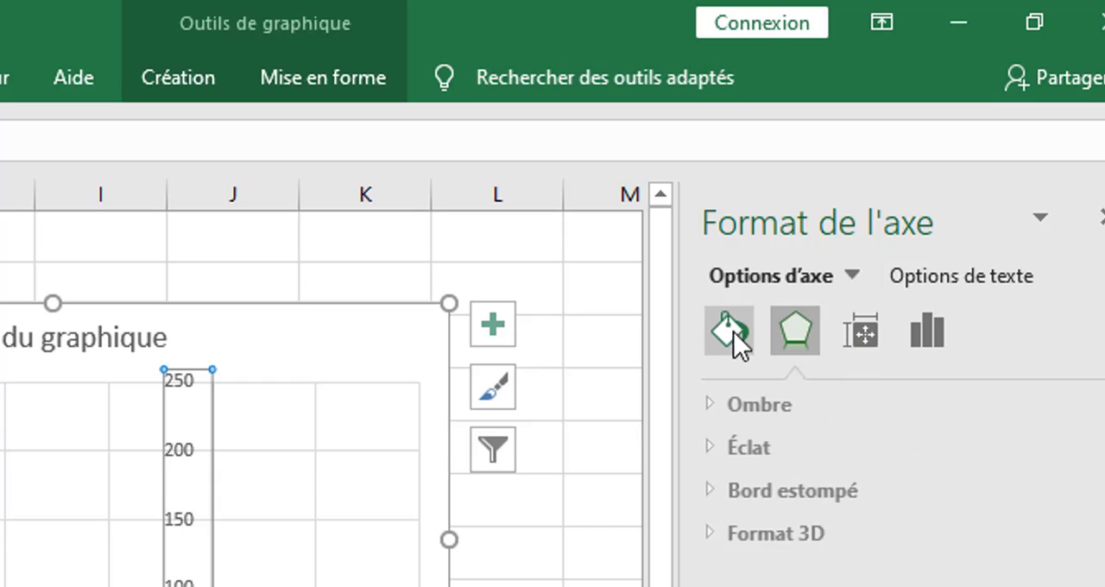
Display the chart's vertical axis values in reverse order.
click(733, 331)
click(920, 336)
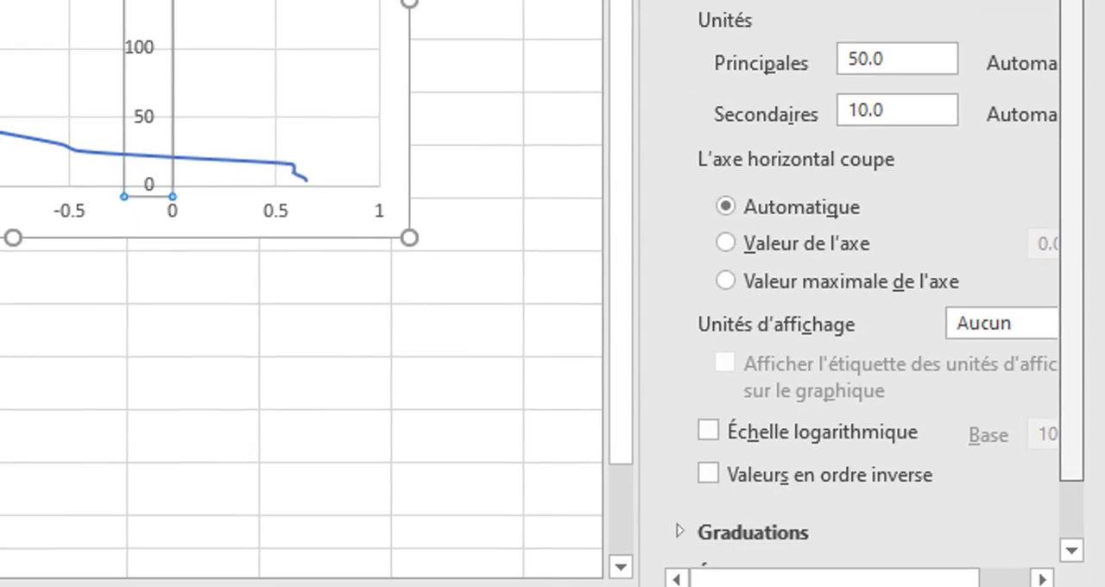
drag(1071, 2, 1060, 77)
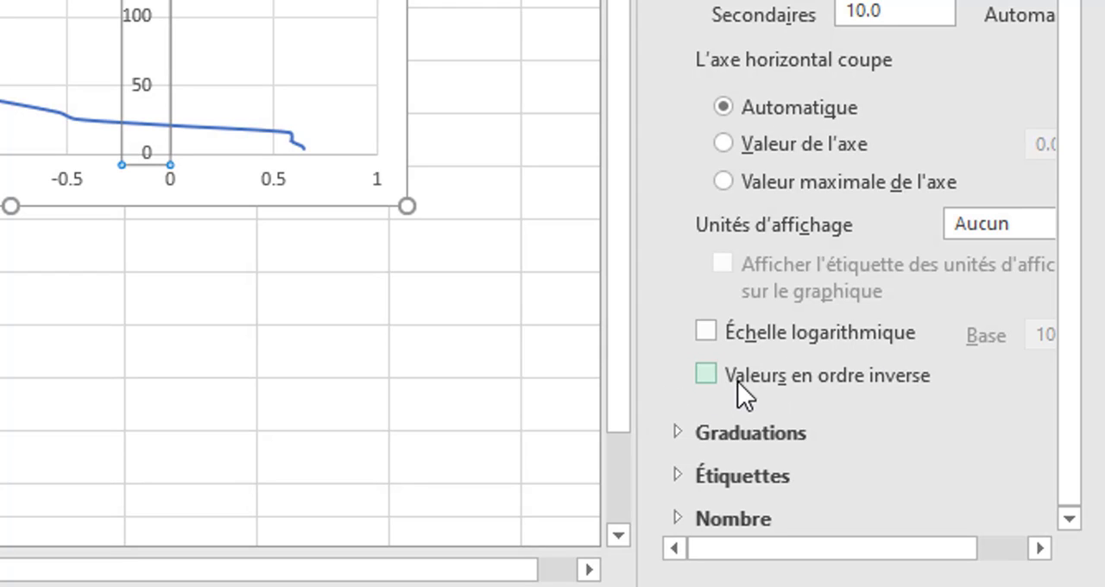
click(704, 374)
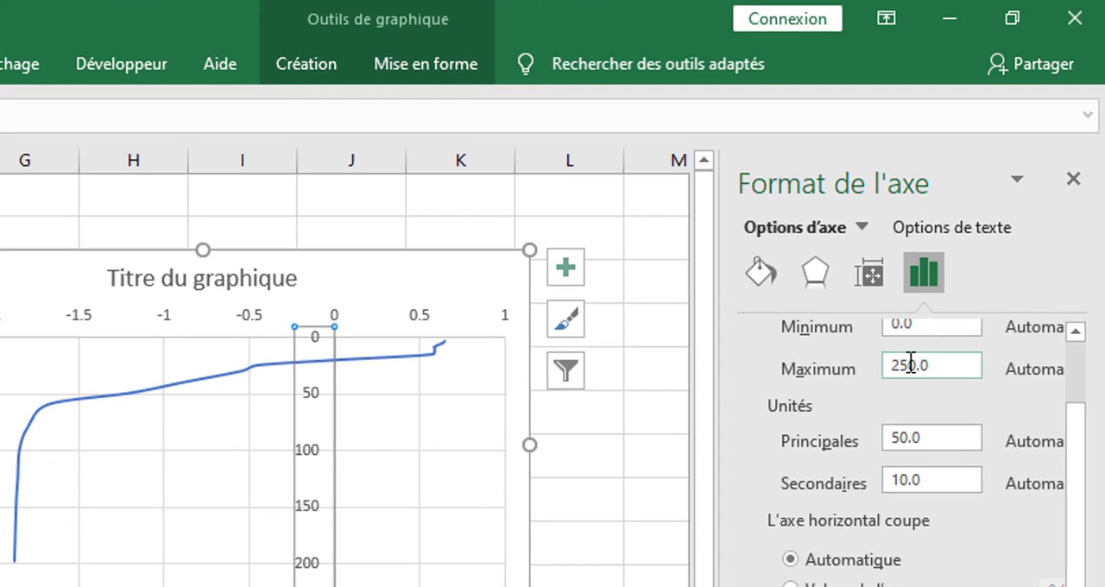
Set the vertical axis maximum to 200.
click(903, 365)
key(BackSpace)
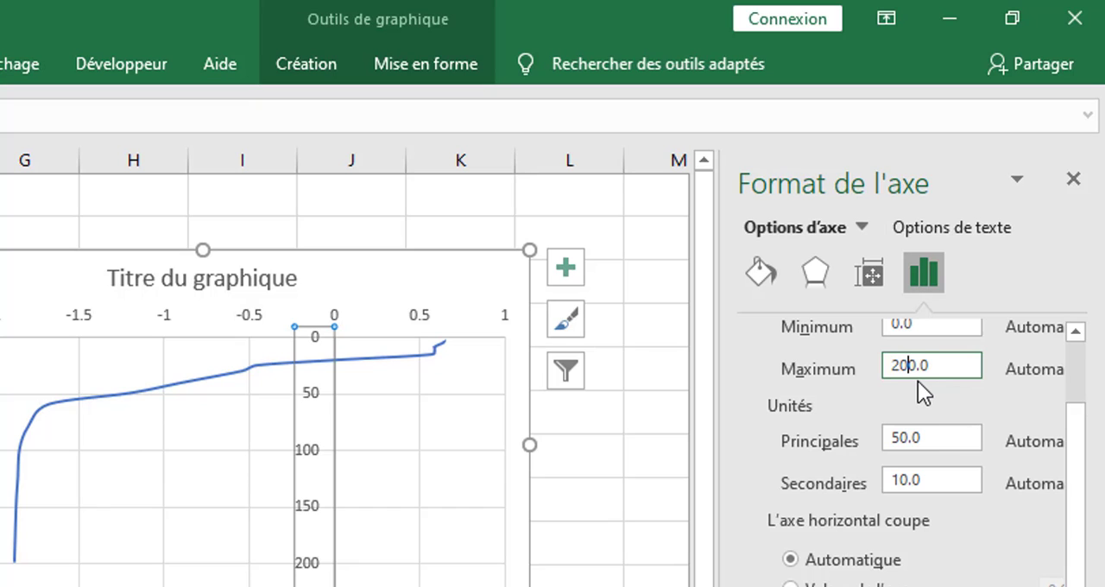
click(930, 440)
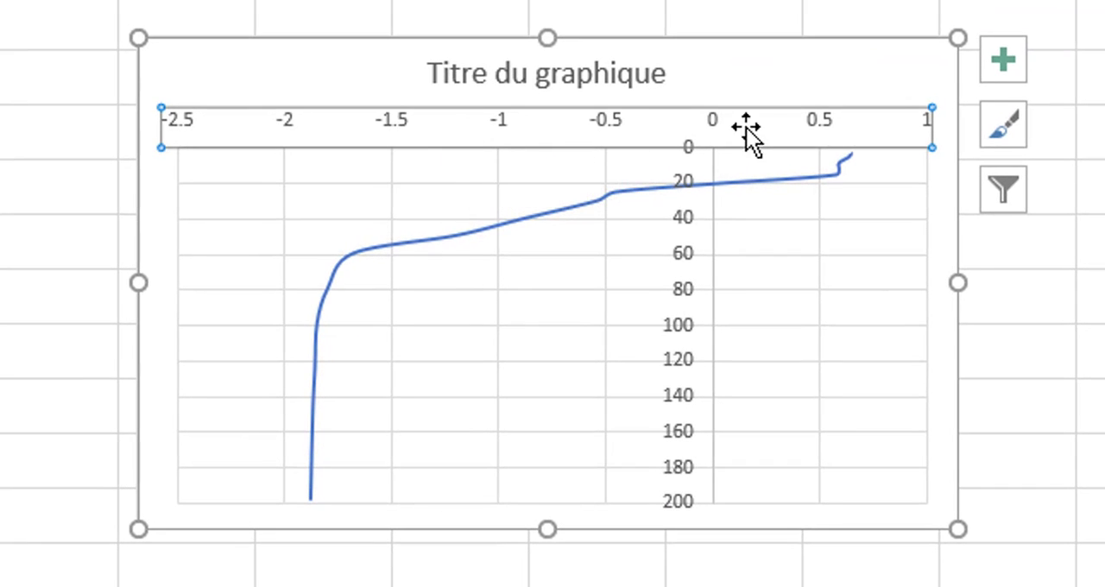
Format the horizontal axis so that the vertical axis crosses it at the axis value -2.
right_click(599, 131)
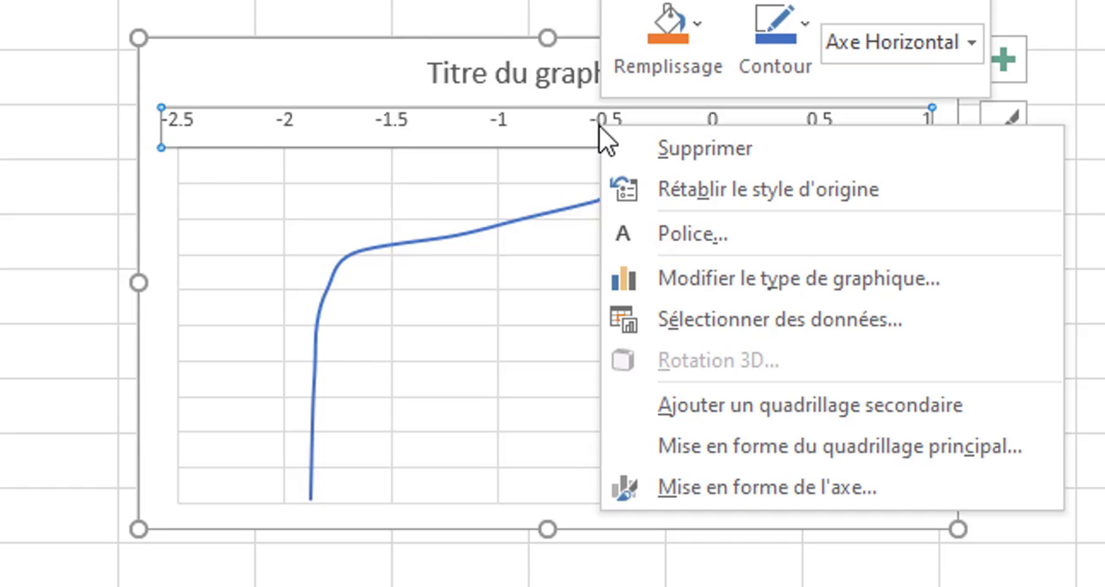
click(680, 496)
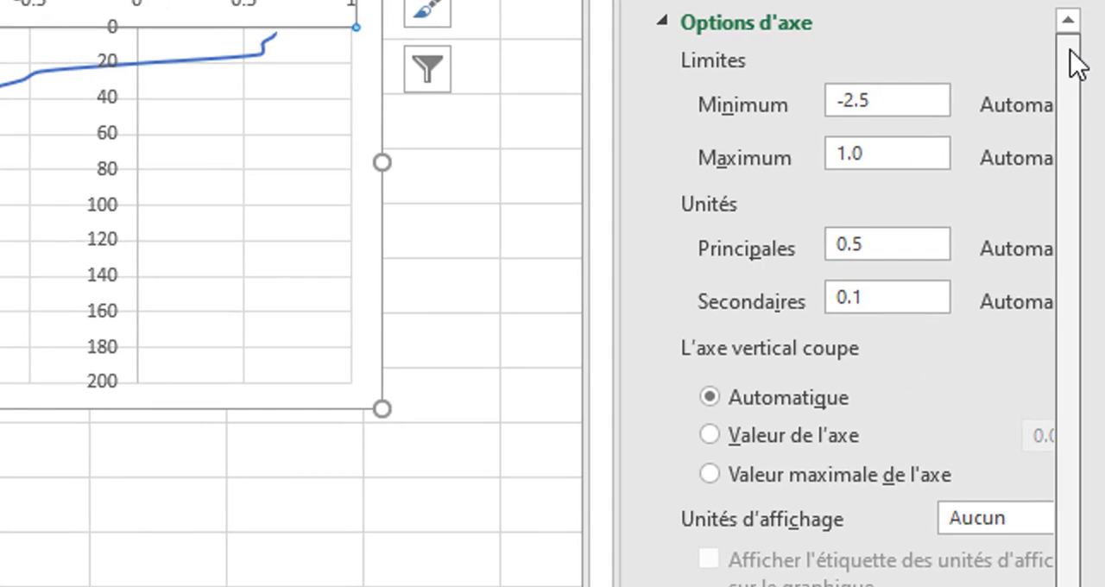
drag(1071, 50, 1075, 130)
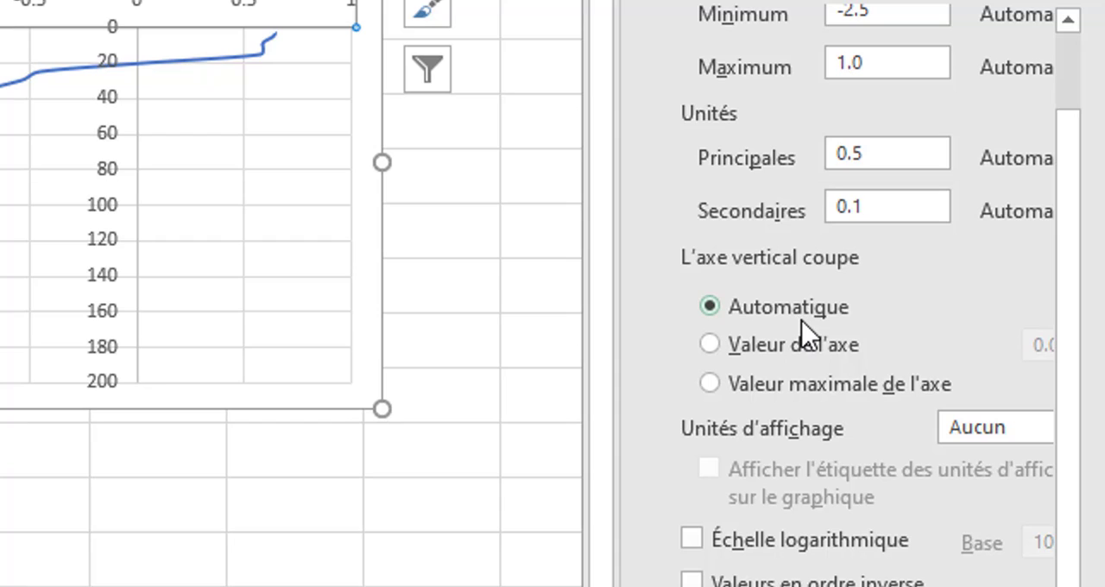
click(710, 345)
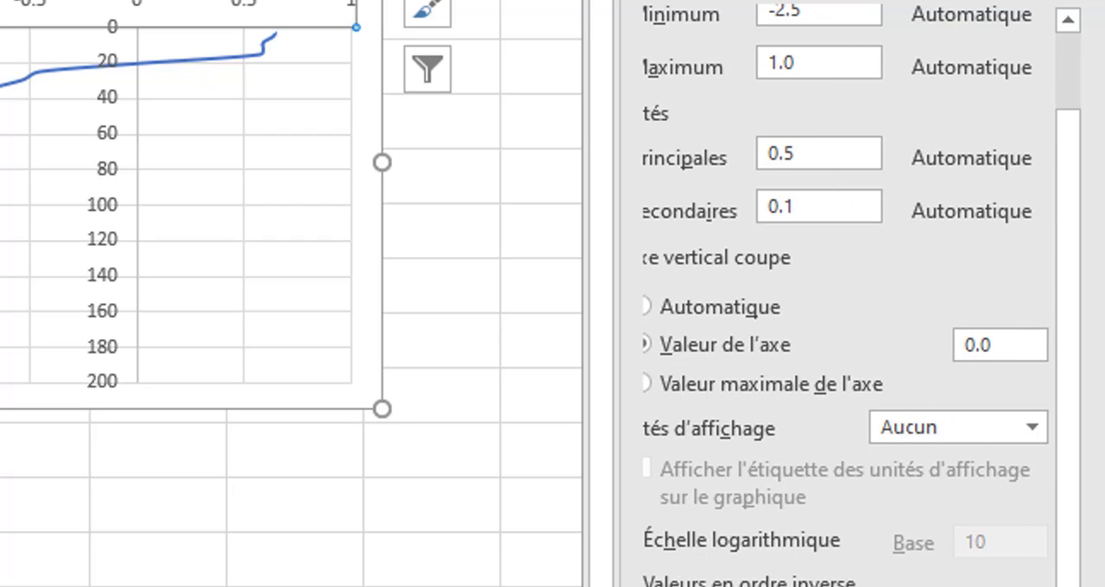
drag(1011, 343, 953, 351)
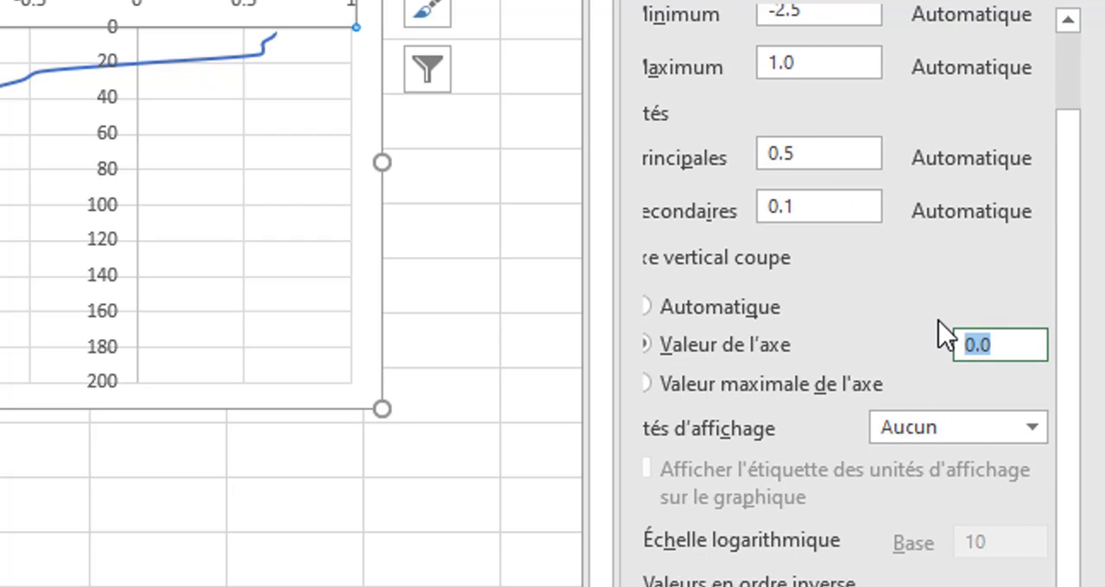
text(2)
key(Left)
text(5)
key(BackSpace)
text(6)
key(BackSpace)
text(-)
click(951, 429)
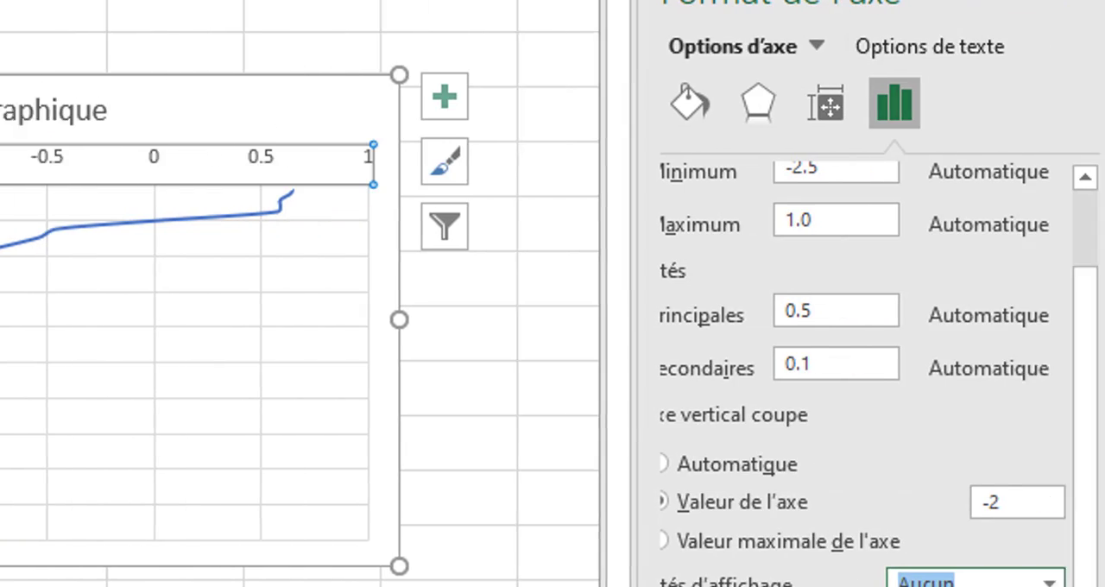
Set the horizontal axis minimum to -2.
scroll(806, 219, up, 2)
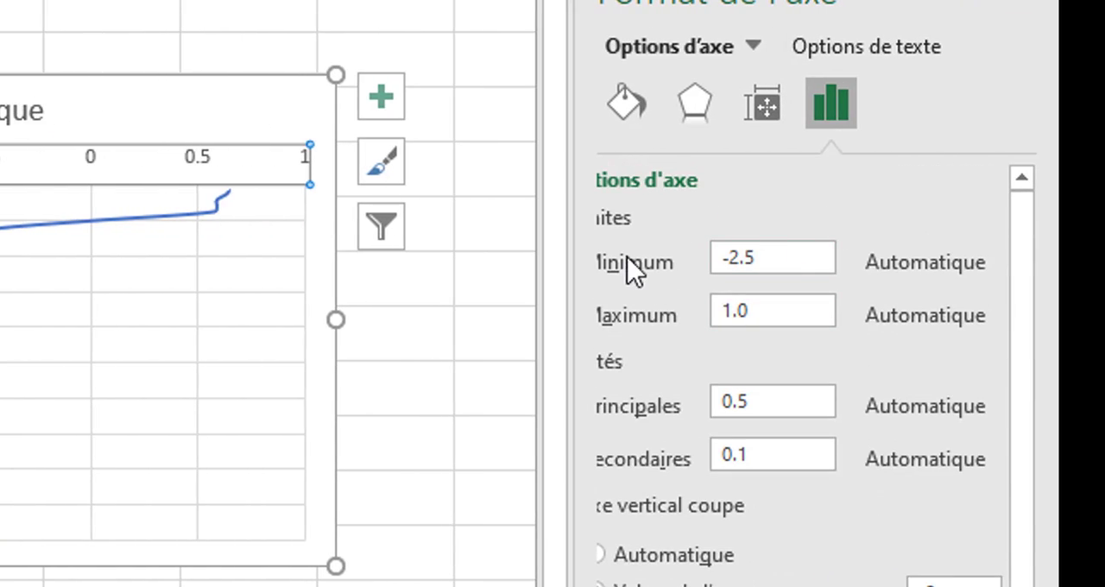
drag(765, 268, 740, 258)
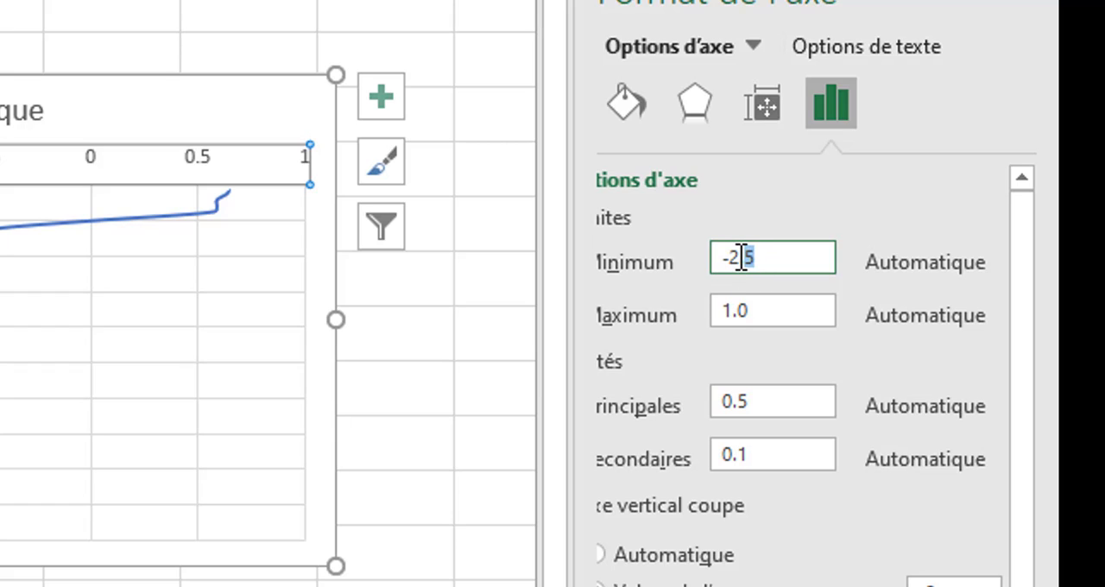
key(BackSpace)
key(BackSpace)
key(Return)
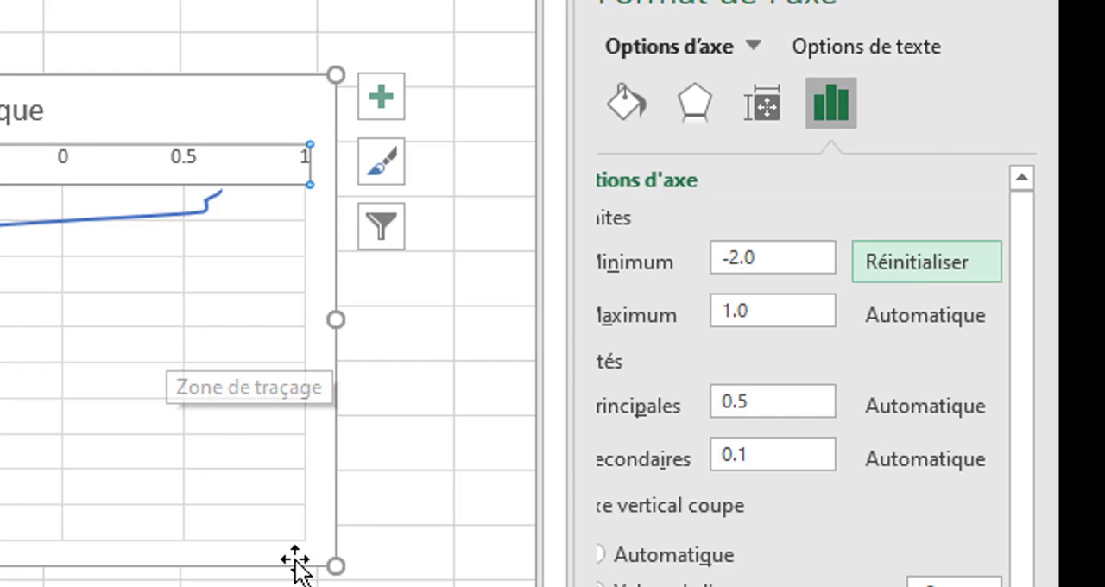
Enlarge the chart in height and width and move it closer to the data table.
click(321, 380)
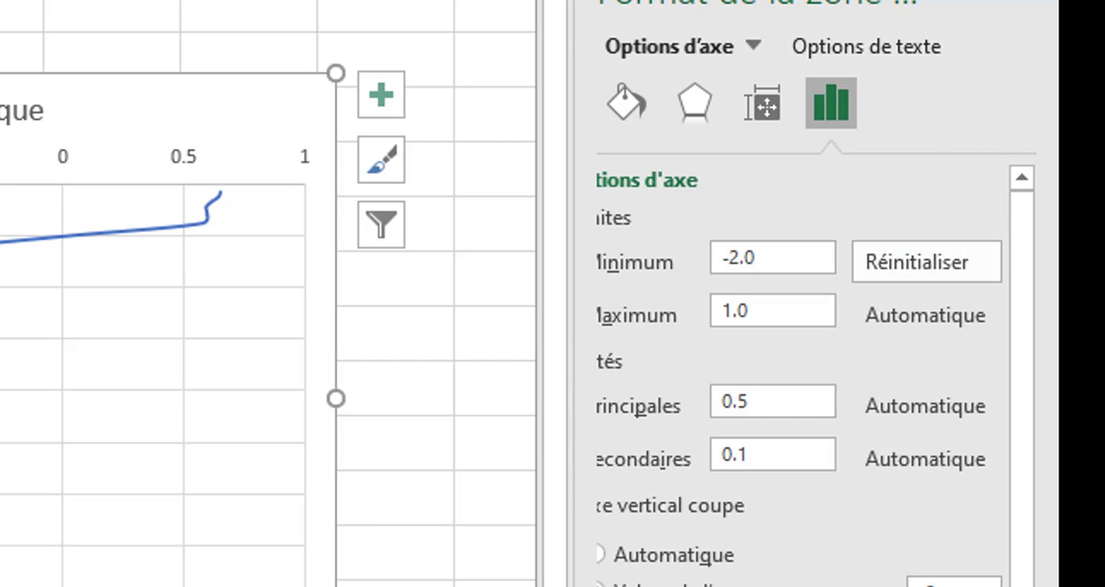
drag(337, 397, 411, 406)
drag(259, 112, 103, 116)
Replace the placeholder chart title with "Temprérature", keeping only the first letter capitalised.
click(1, 114)
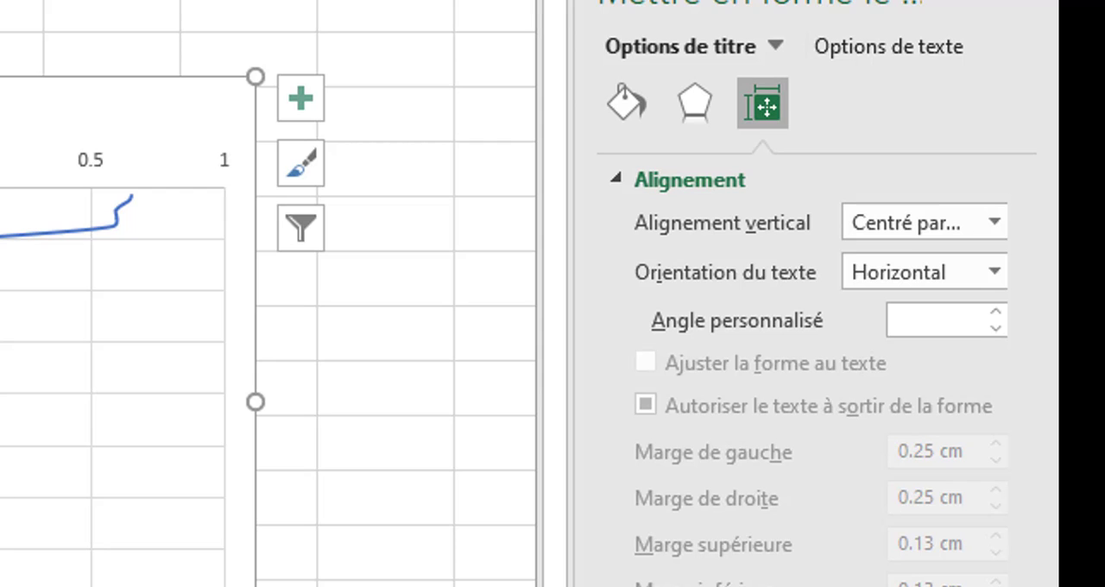
click(2, 114)
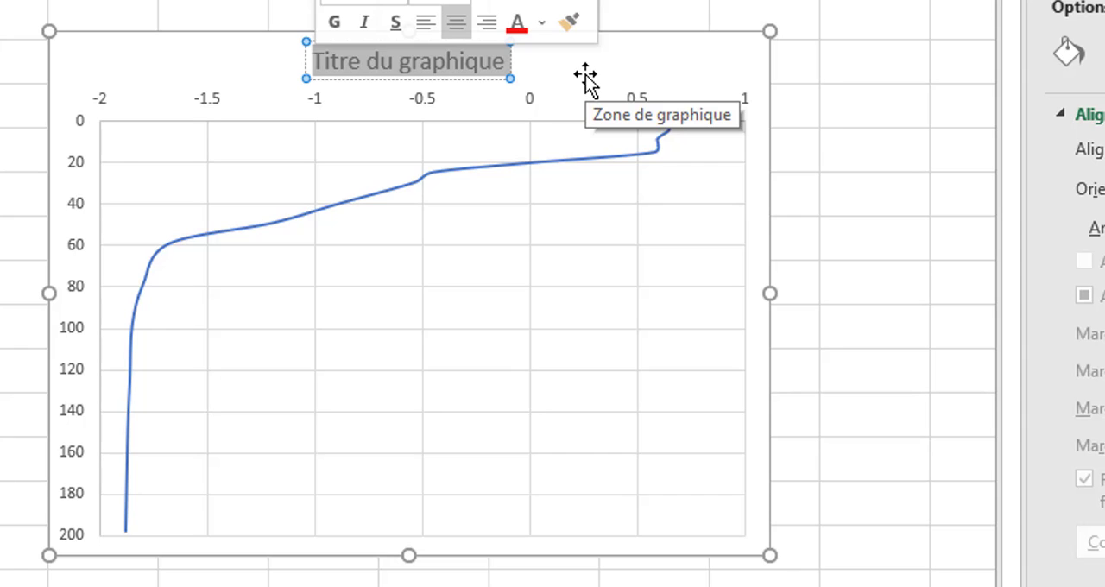
text(TEmpré)
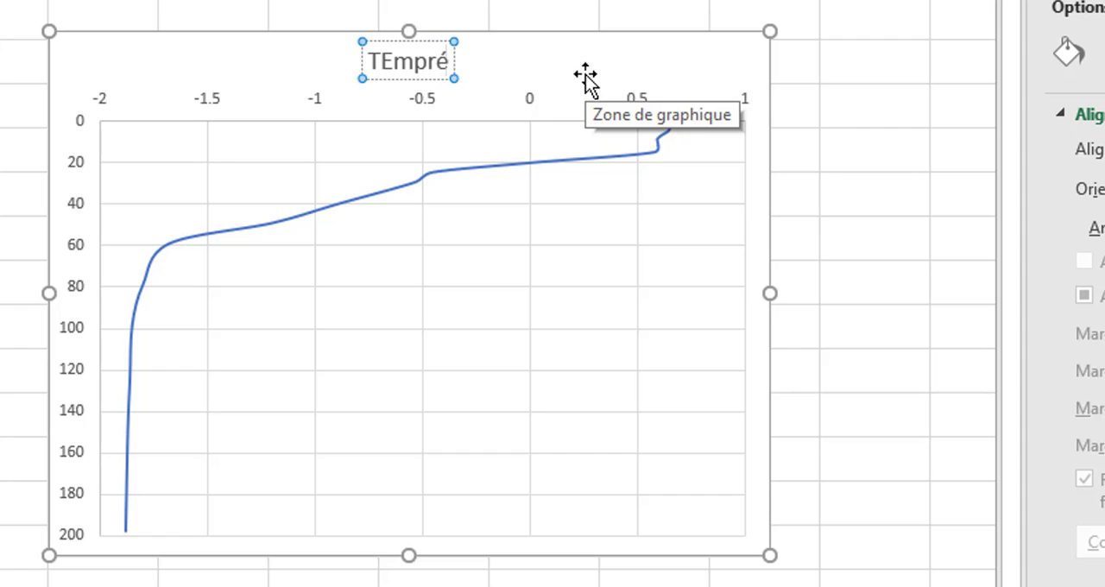
text(ta)
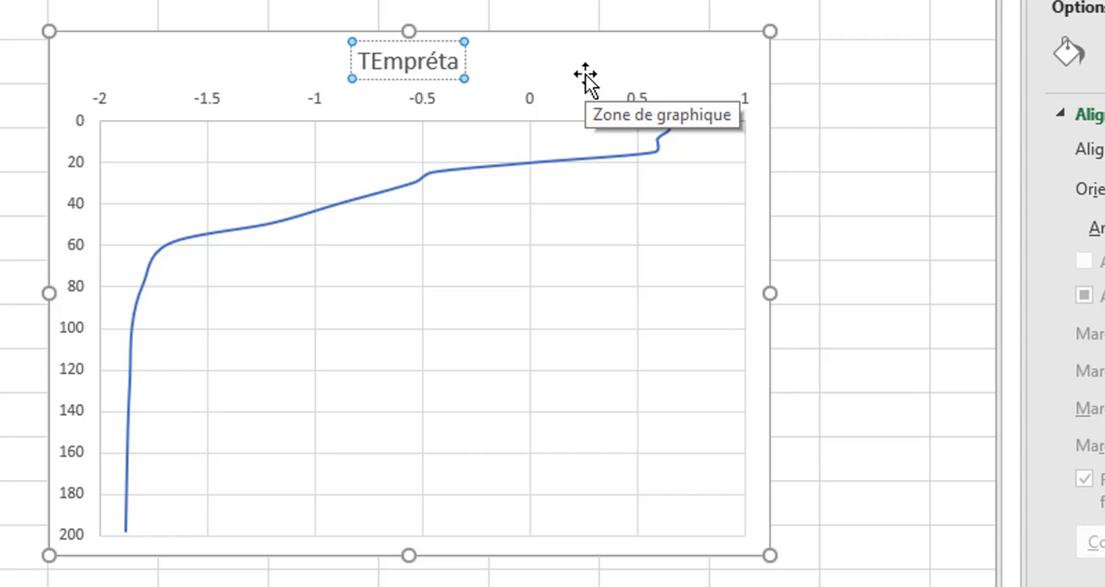
key(BackSpace)
key(BackSpace)
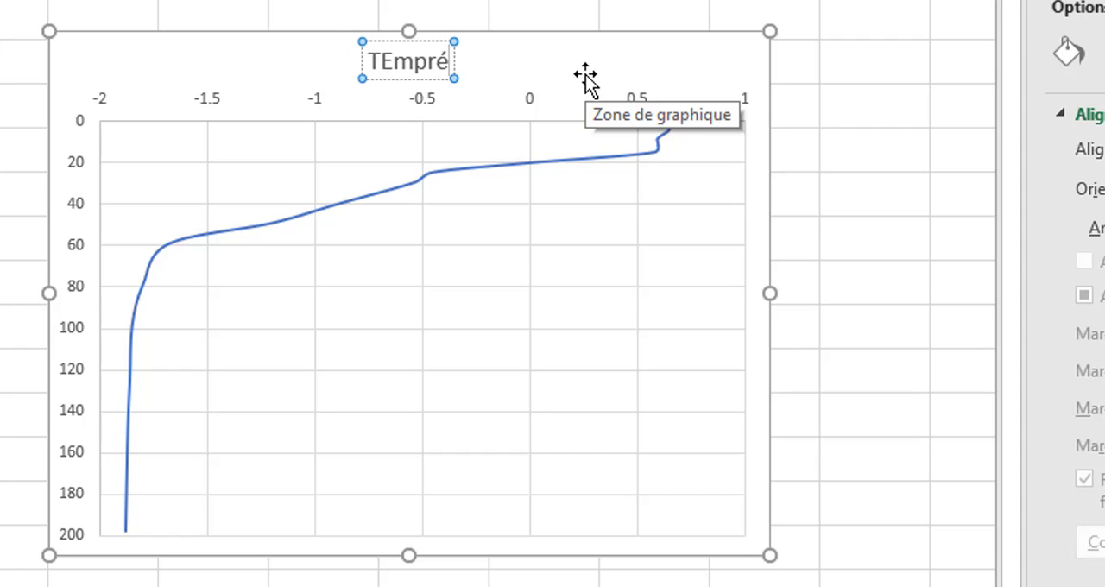
text(rature)
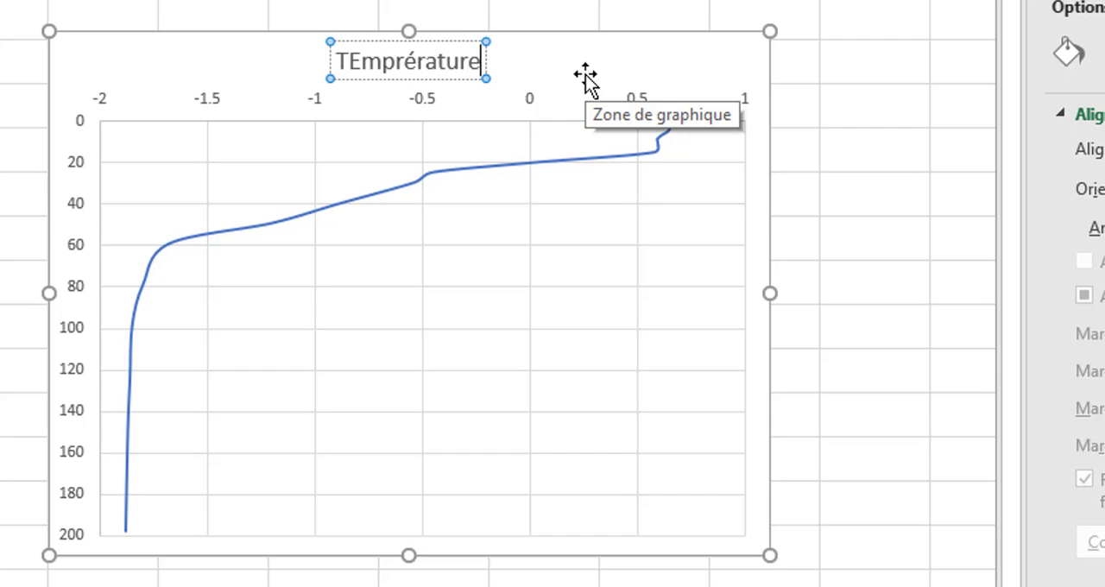
key(Left)
key(Left)
key(Left)
key(Left)
key(Left)
key(BackSpace)
text(e)
key(Right)
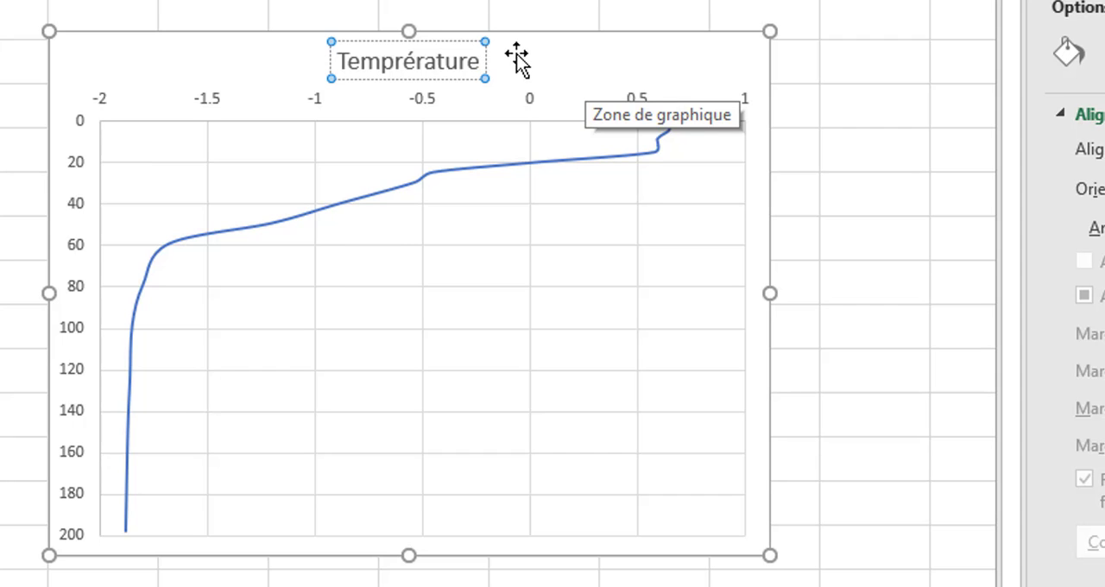
Extend the chart title to read "Temprérature en fonction de la profondeur".
text(en)
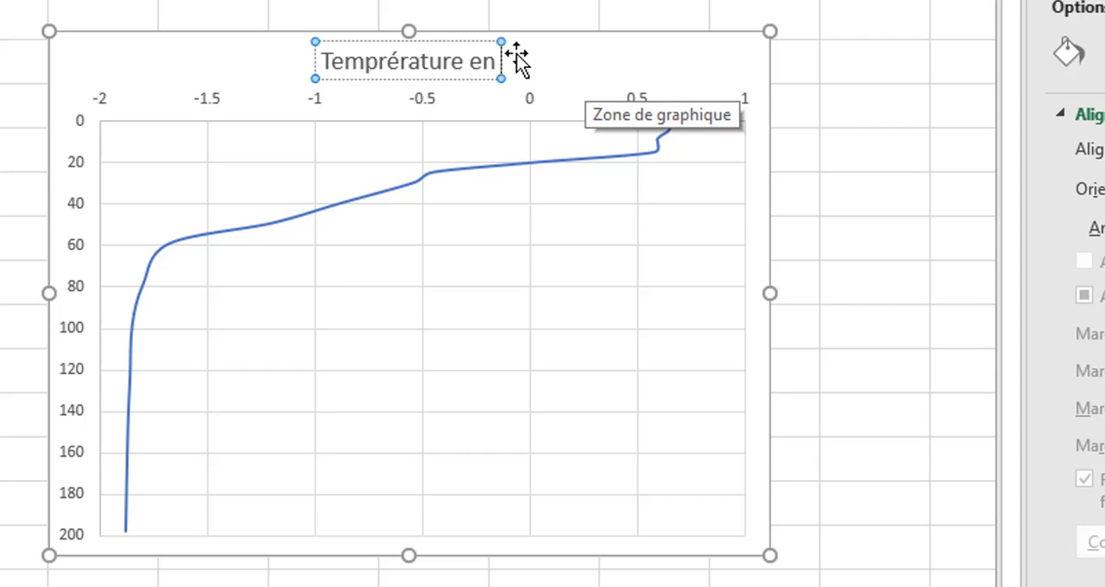
text( fonction de)
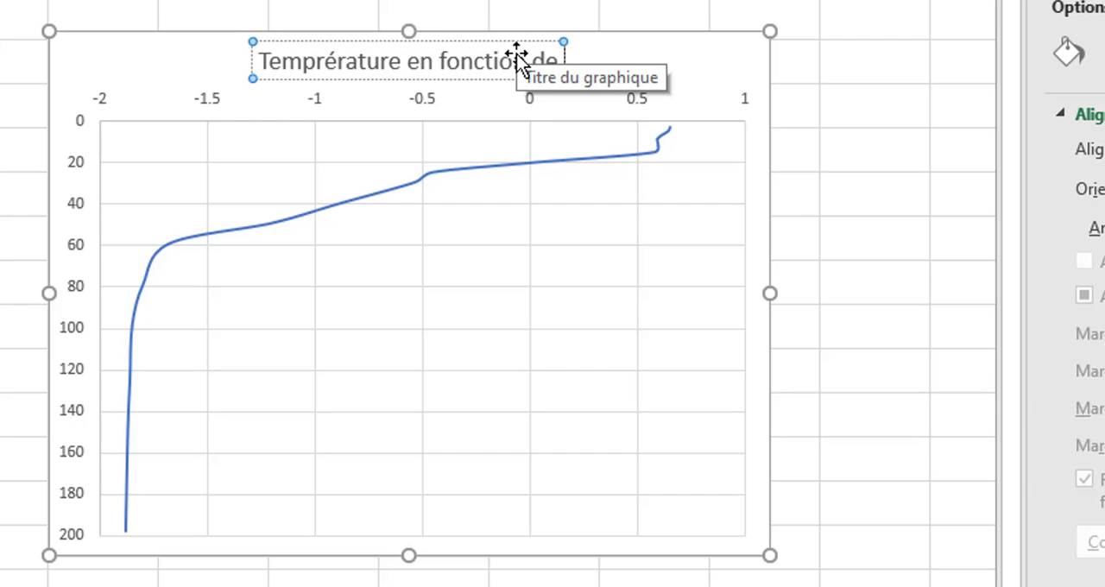
text( la prop)
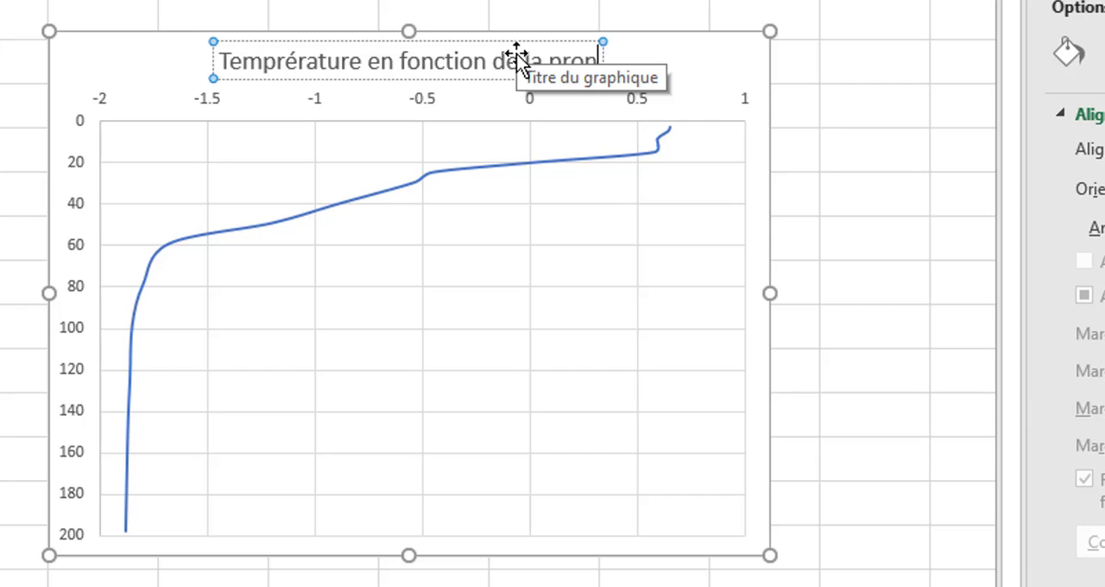
key(BackSpace)
text(fr)
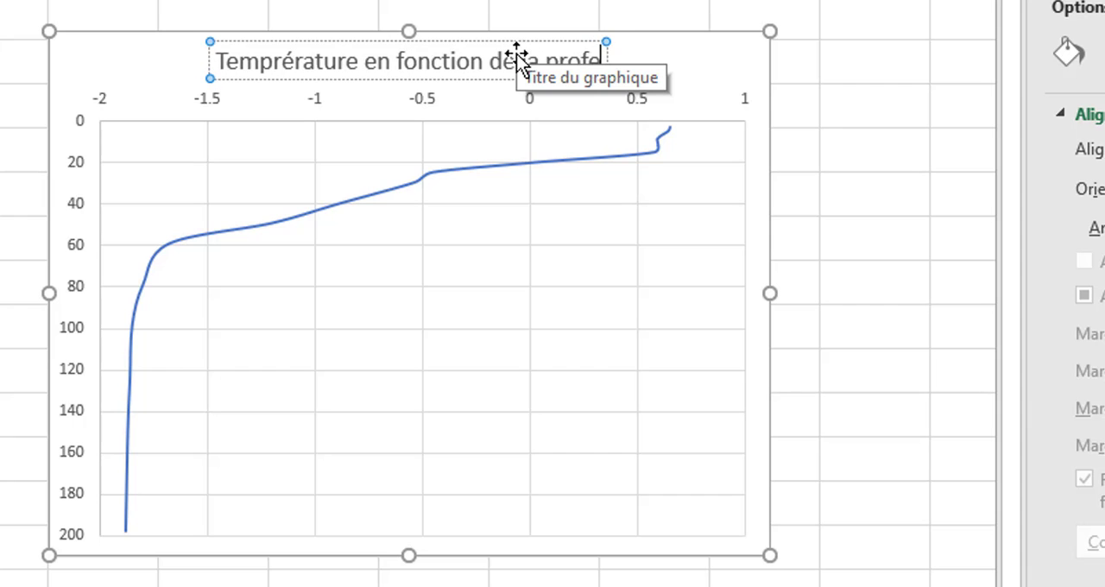
text(ond)
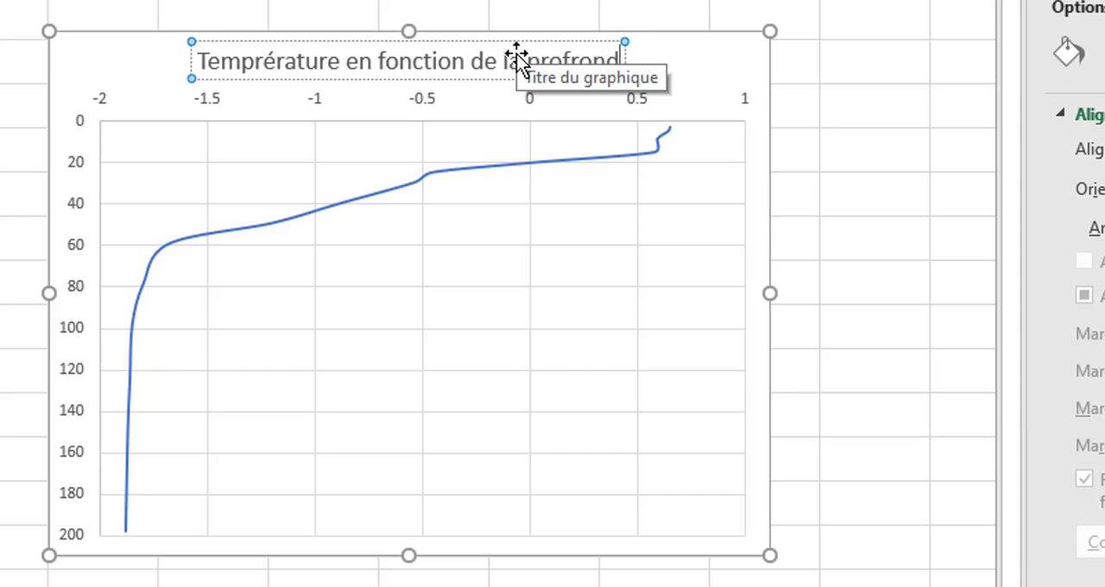
text(eur)
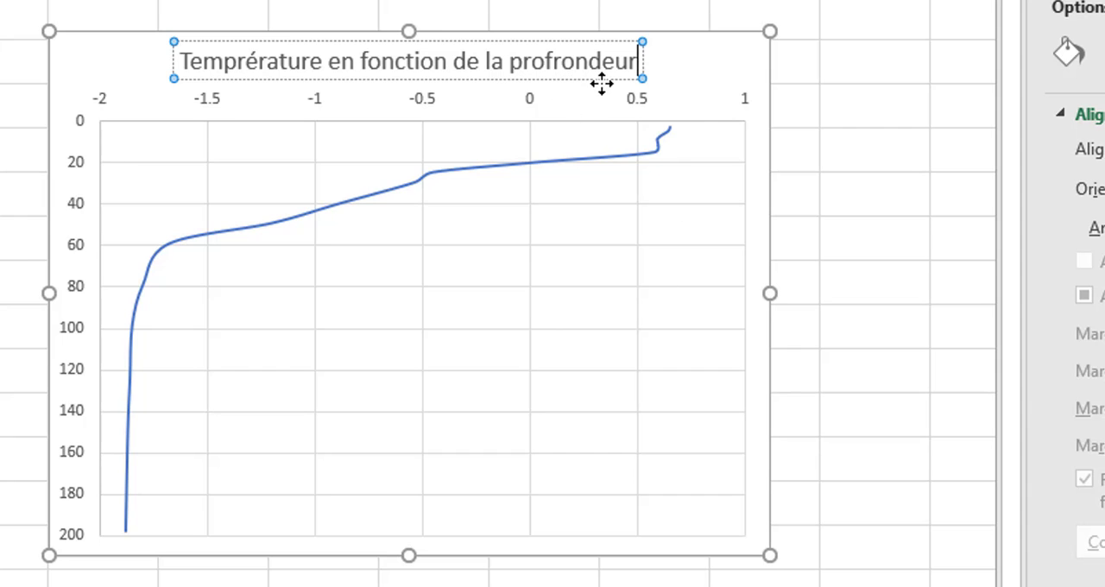
click(562, 60)
key(BackSpace)
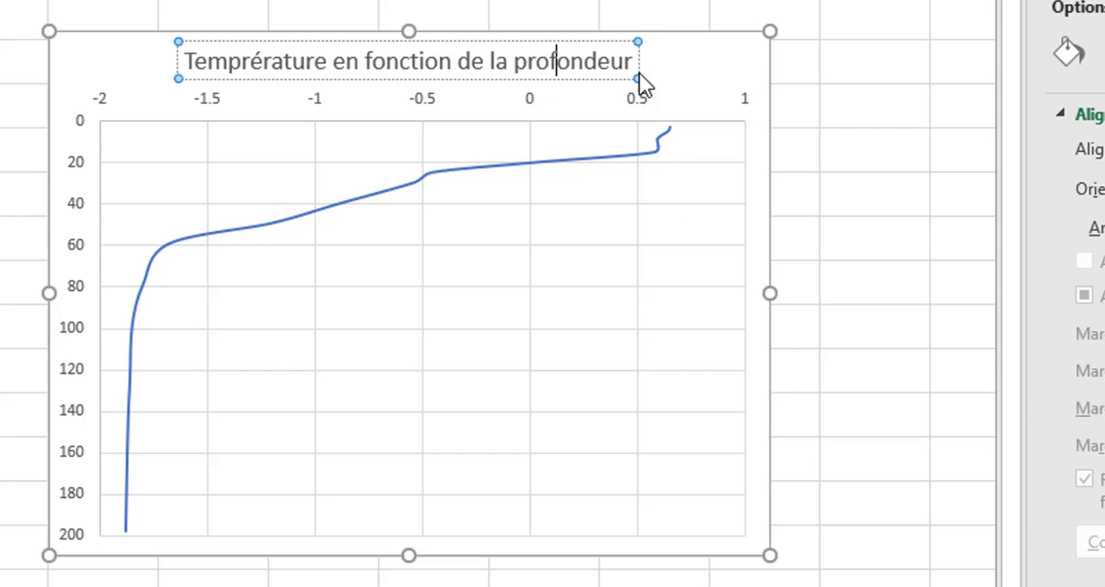
click(708, 119)
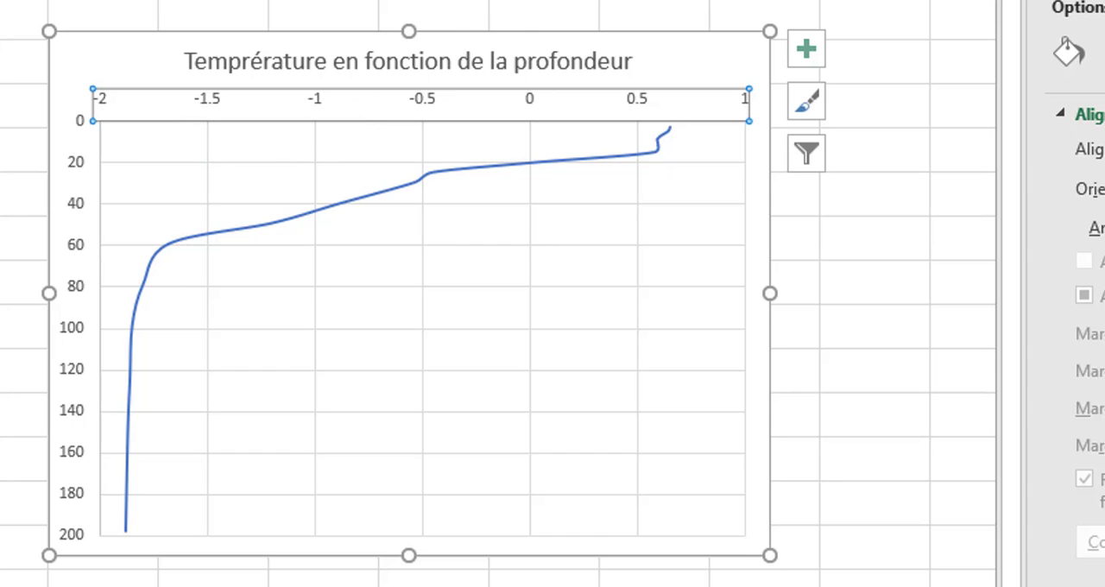
Add a primary horizontal axis title to the chart.
click(723, 65)
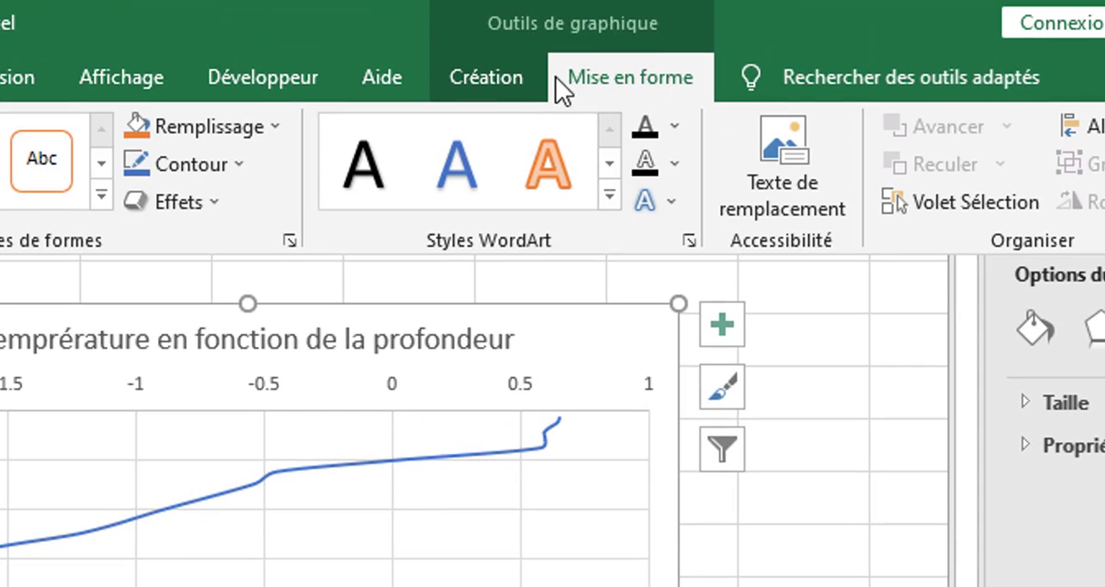
click(500, 79)
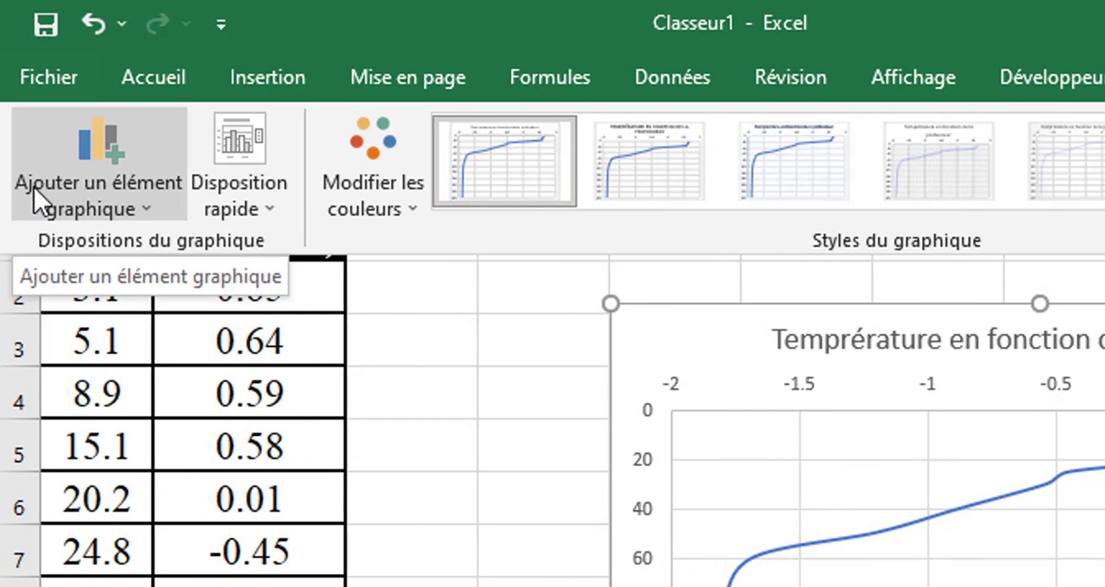
click(147, 189)
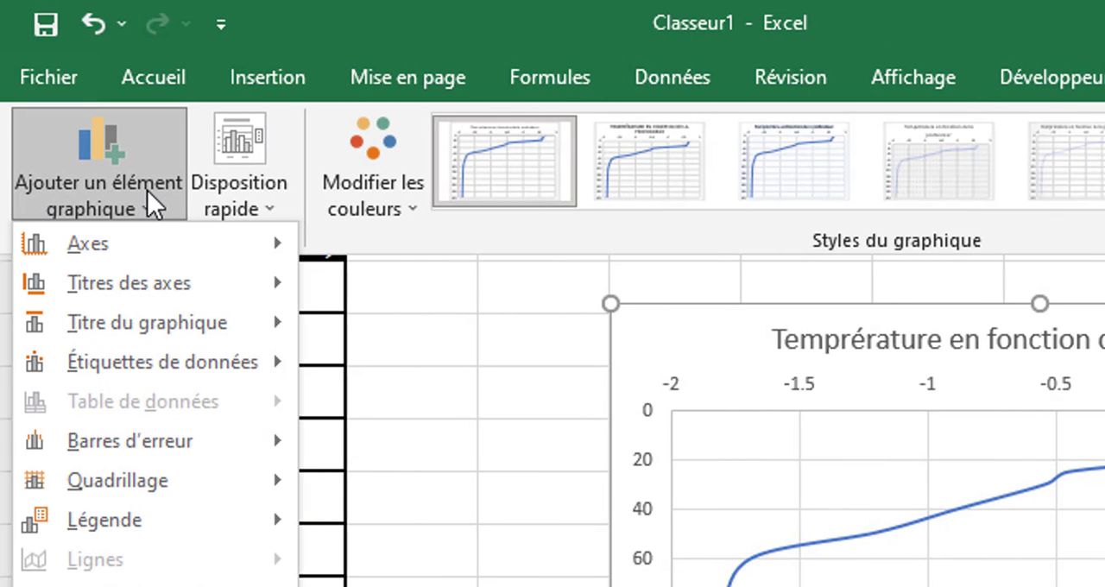
mouse_move(215, 283)
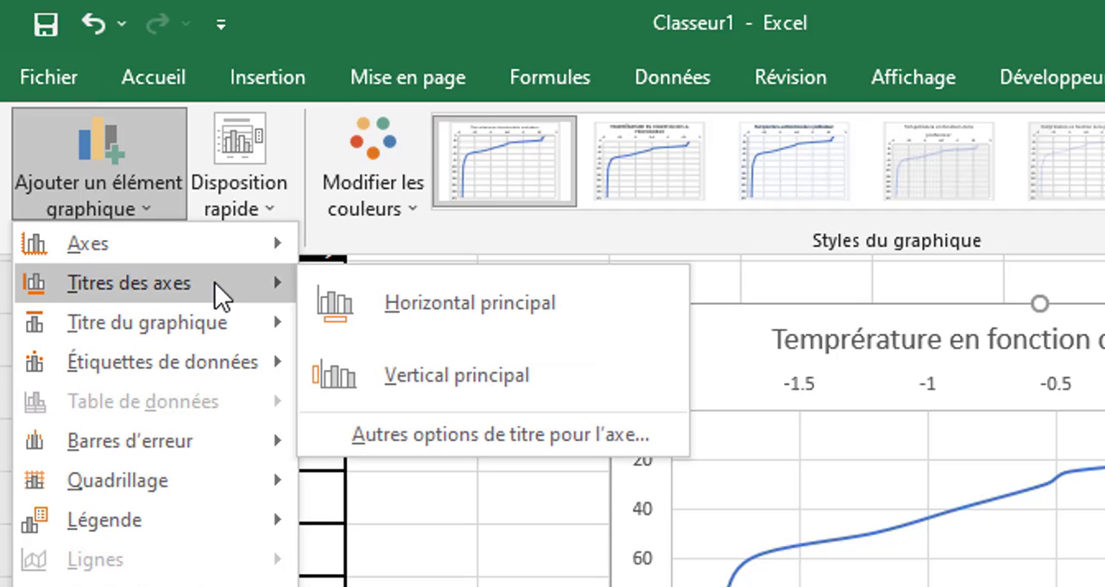
click(531, 295)
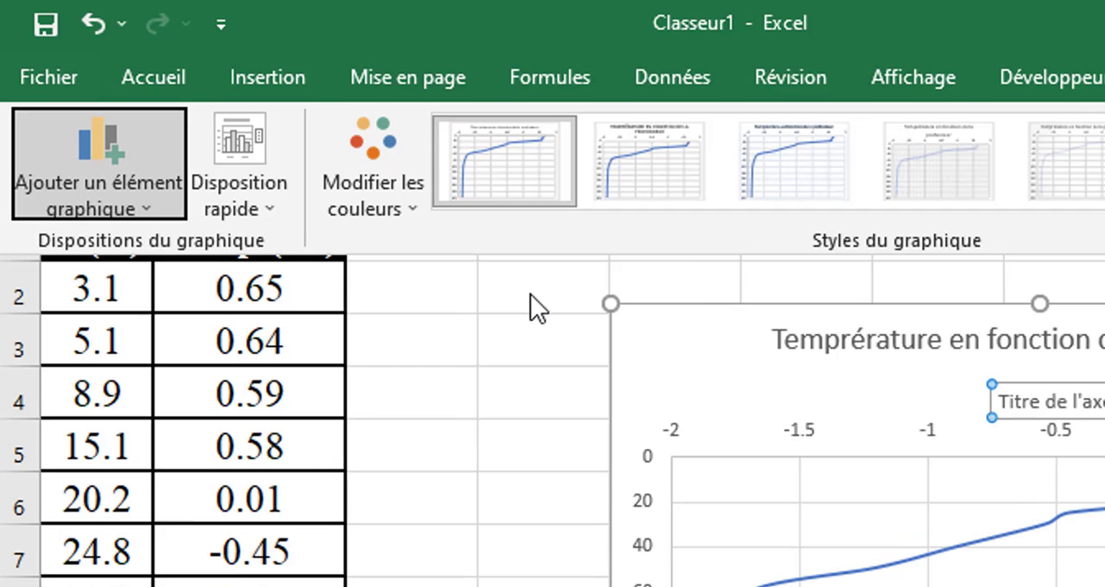
Add a primary vertical axis title to the chart.
click(112, 180)
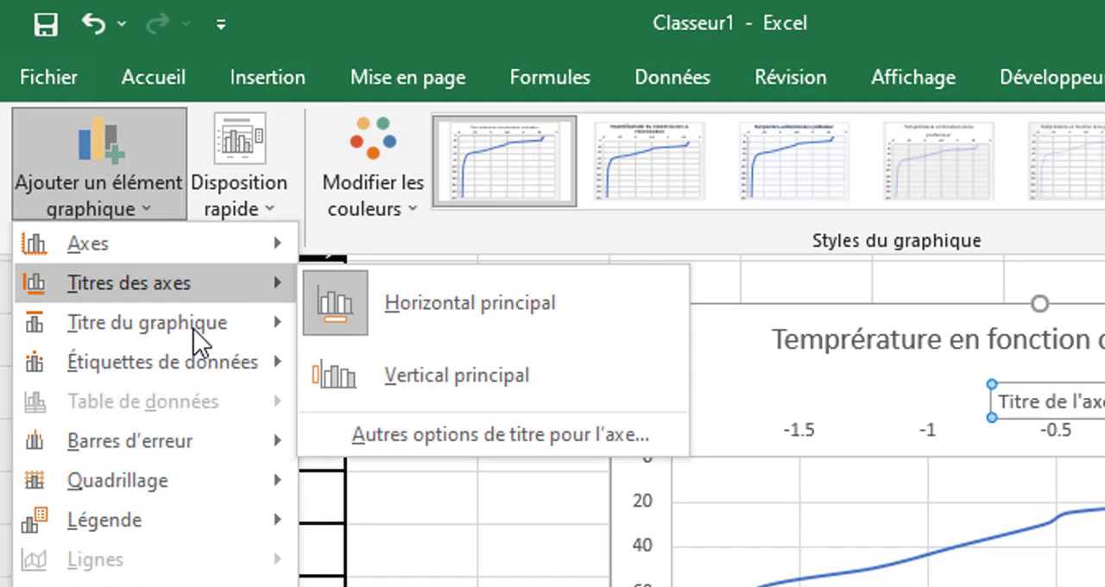
mouse_move(198, 331)
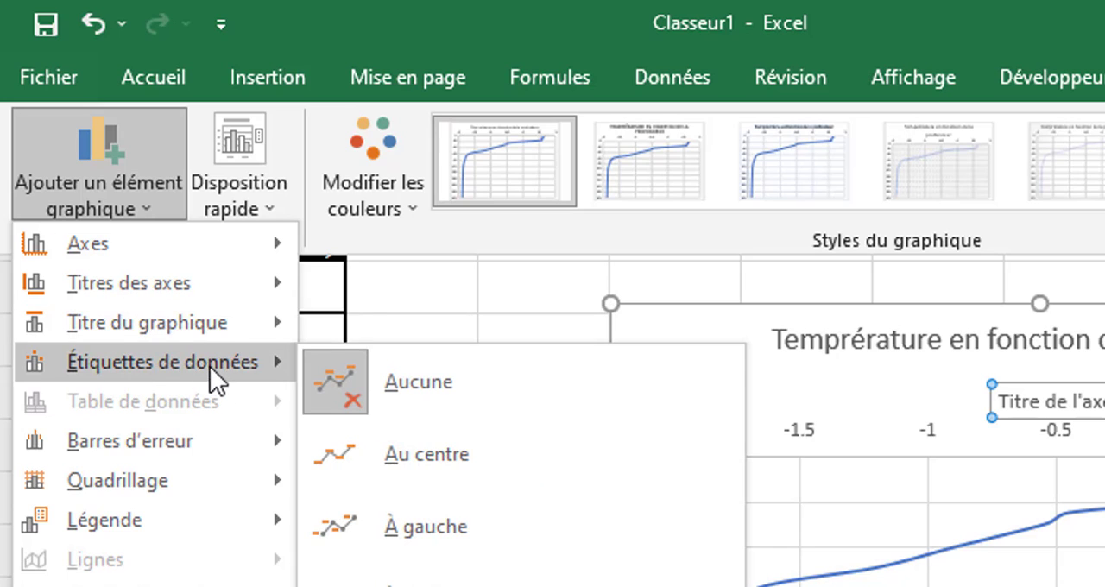
mouse_move(249, 291)
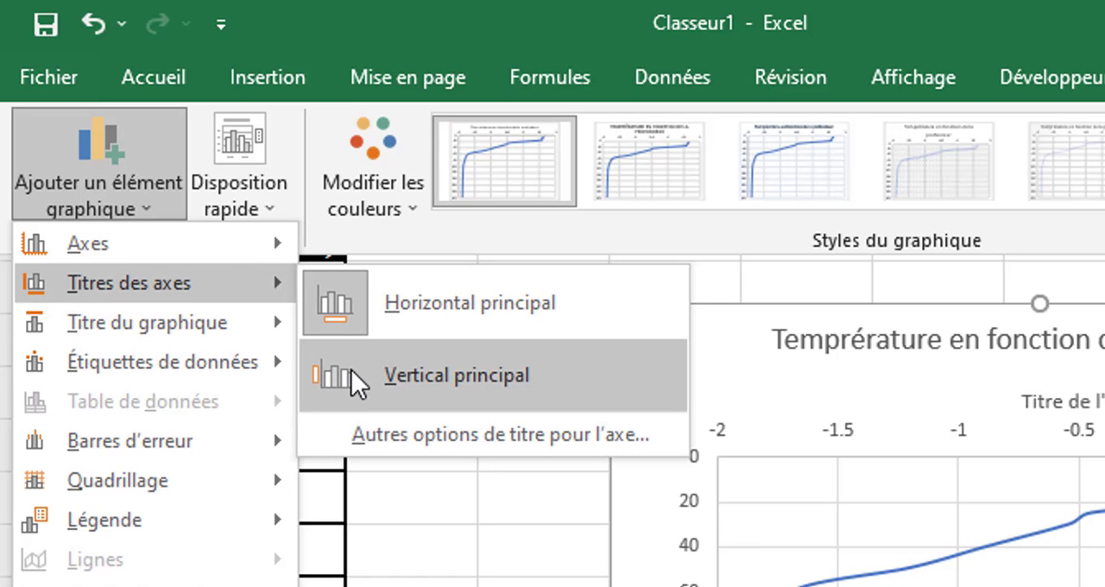
click(353, 373)
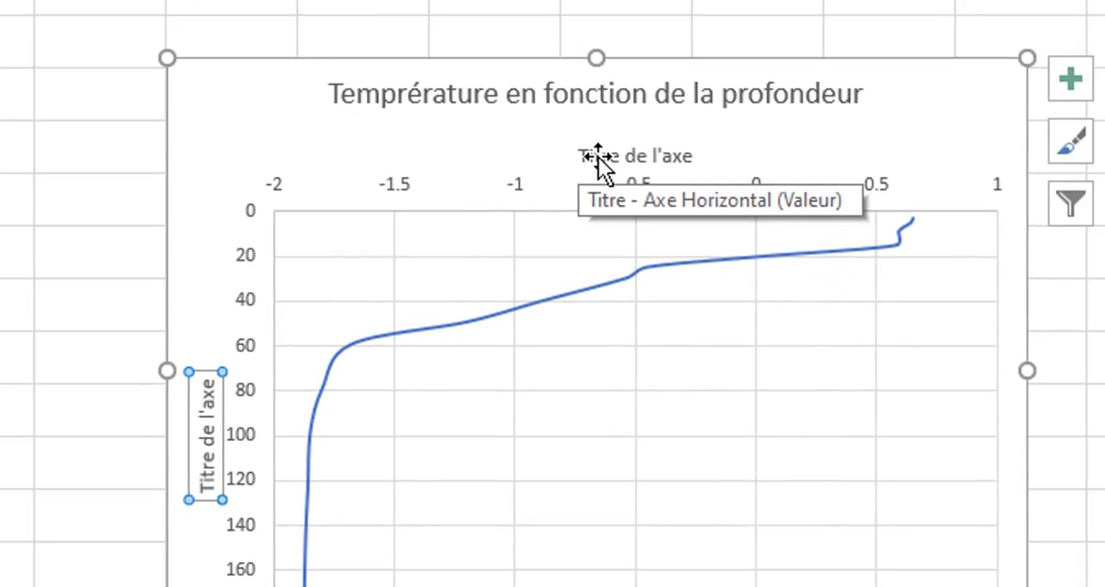
Replace the placeholder title of the horizontal axis with "Température (°C)".
click(599, 158)
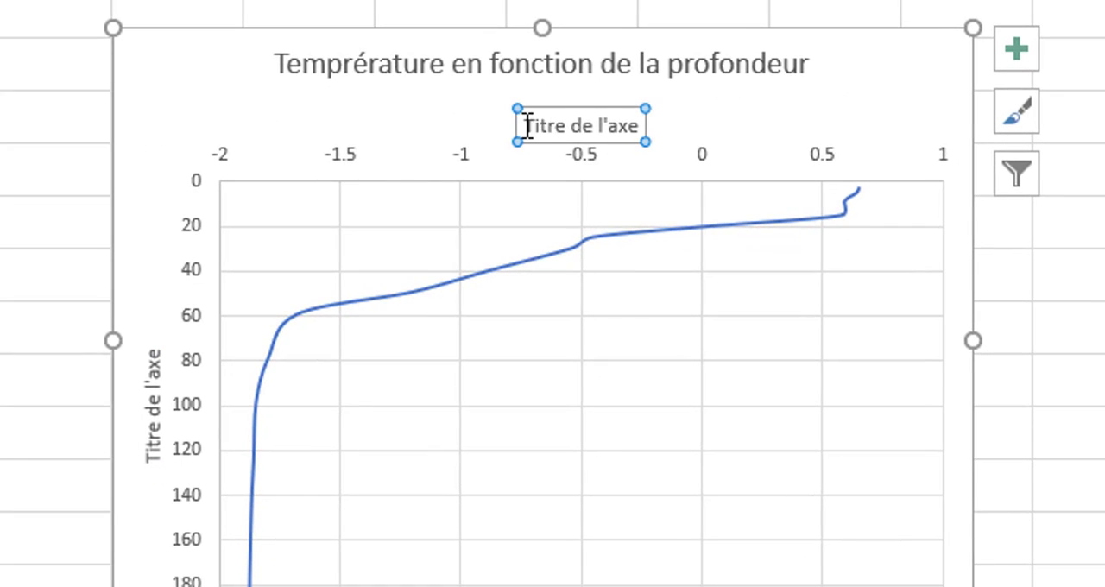
drag(528, 126, 629, 125)
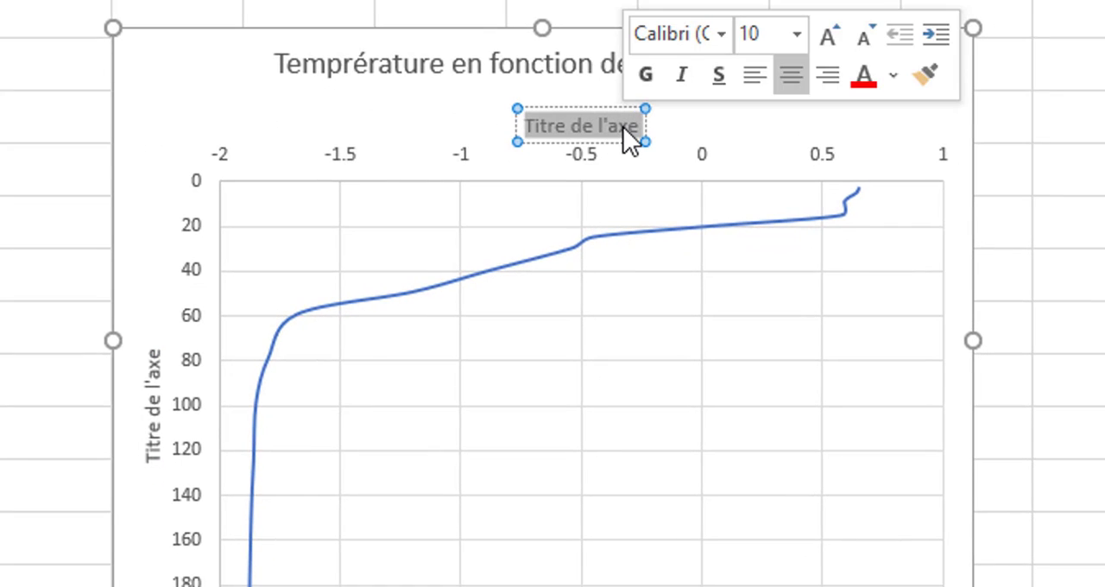
text(TE)
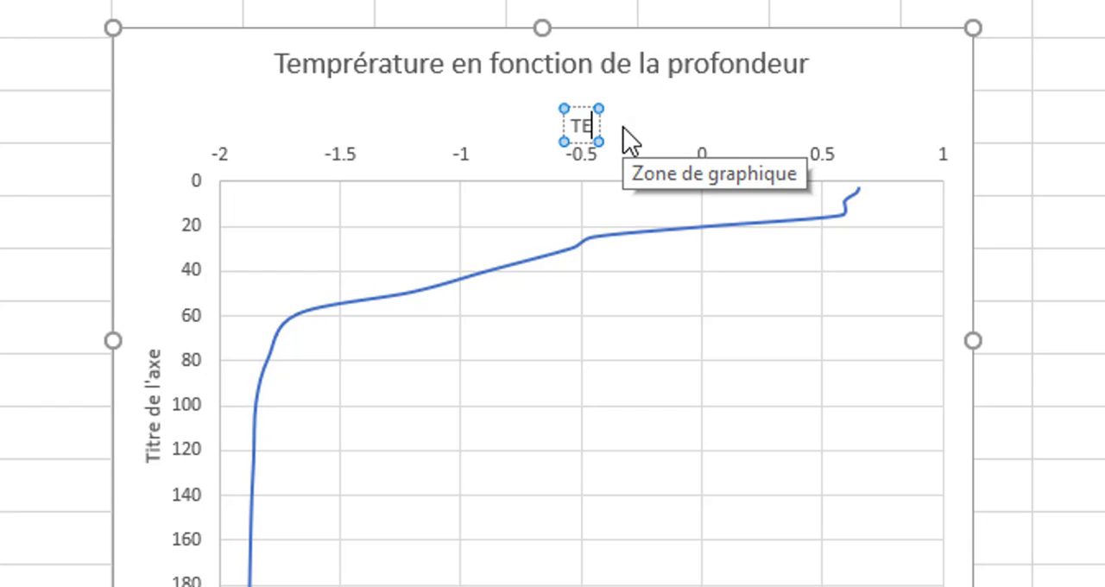
key(BackSpace)
text(emp)
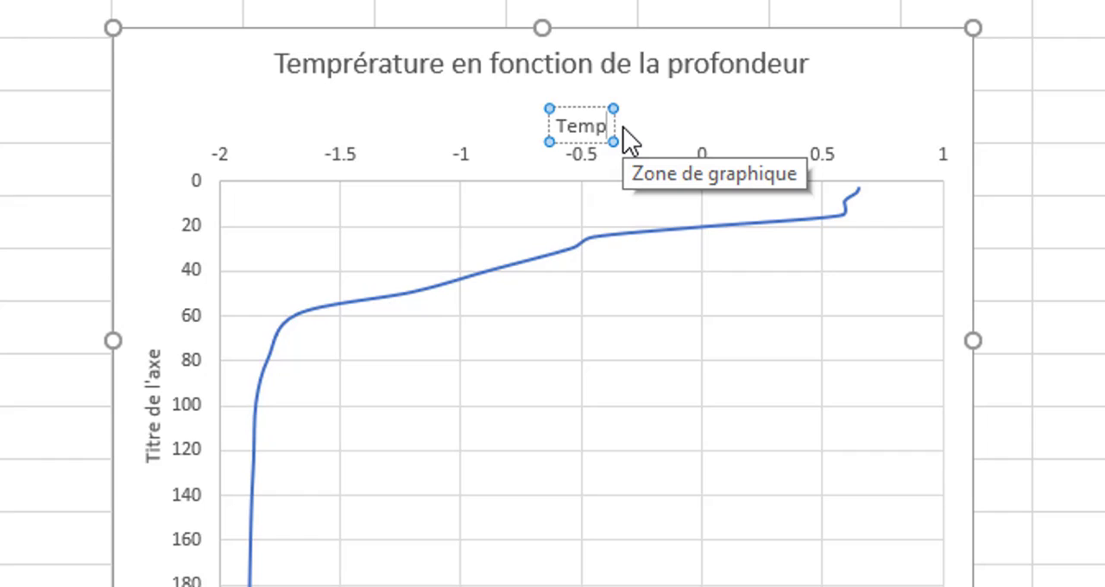
text(érature)
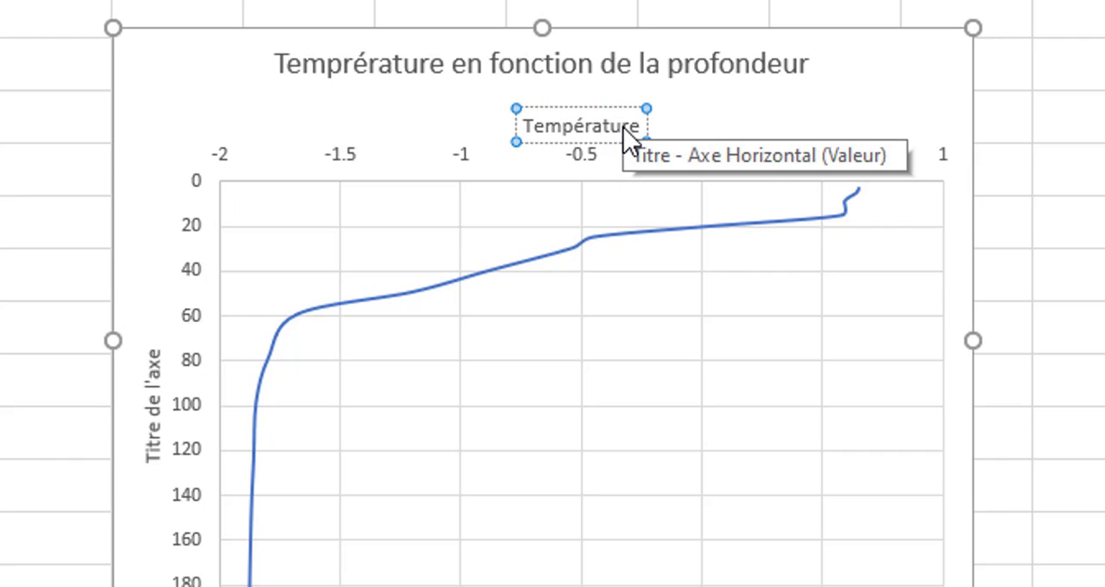
text( °)
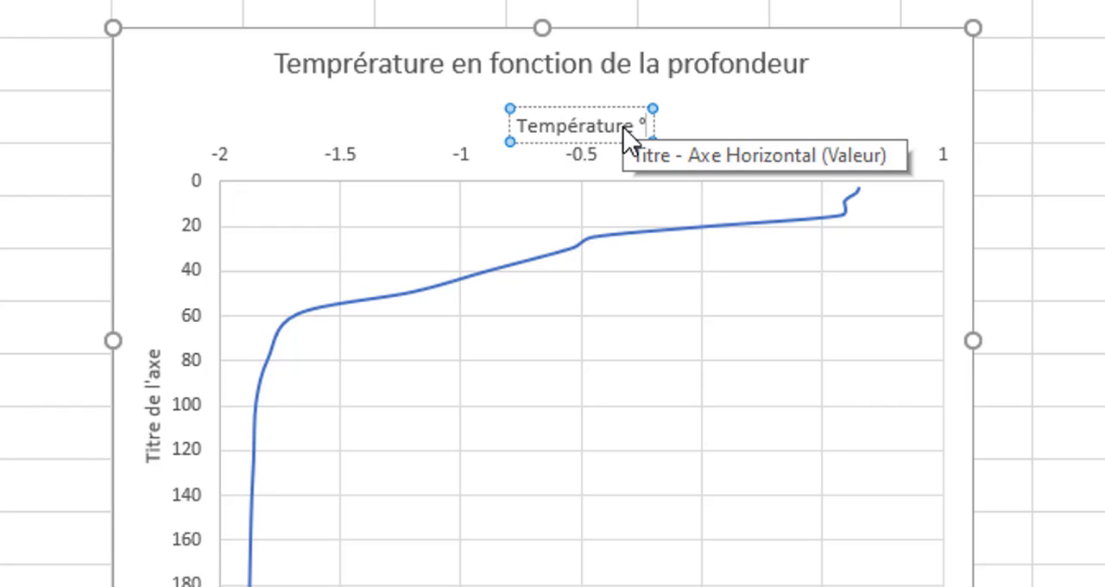
text(C)
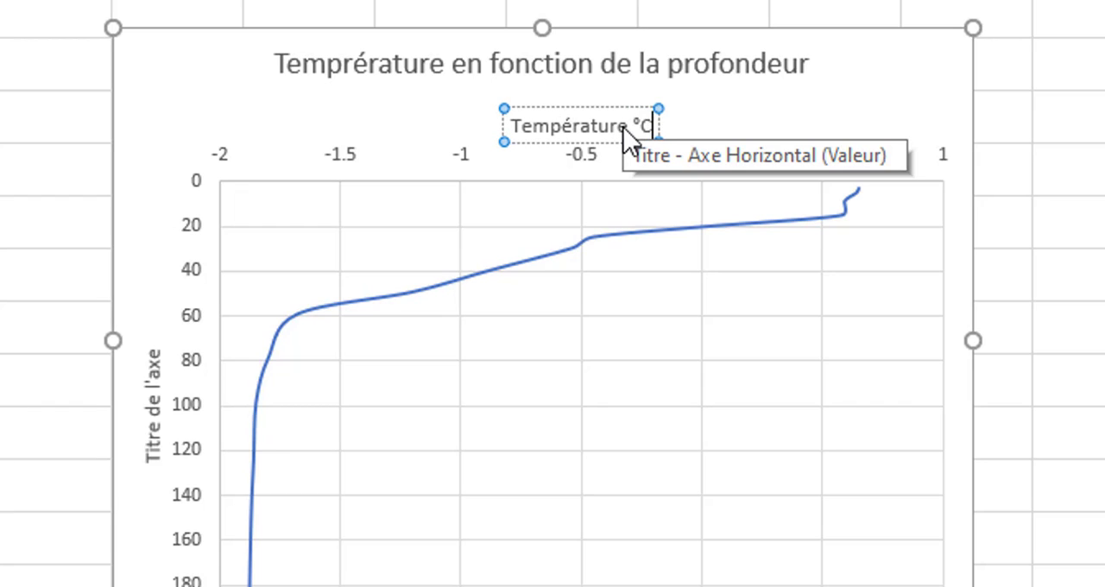
text())
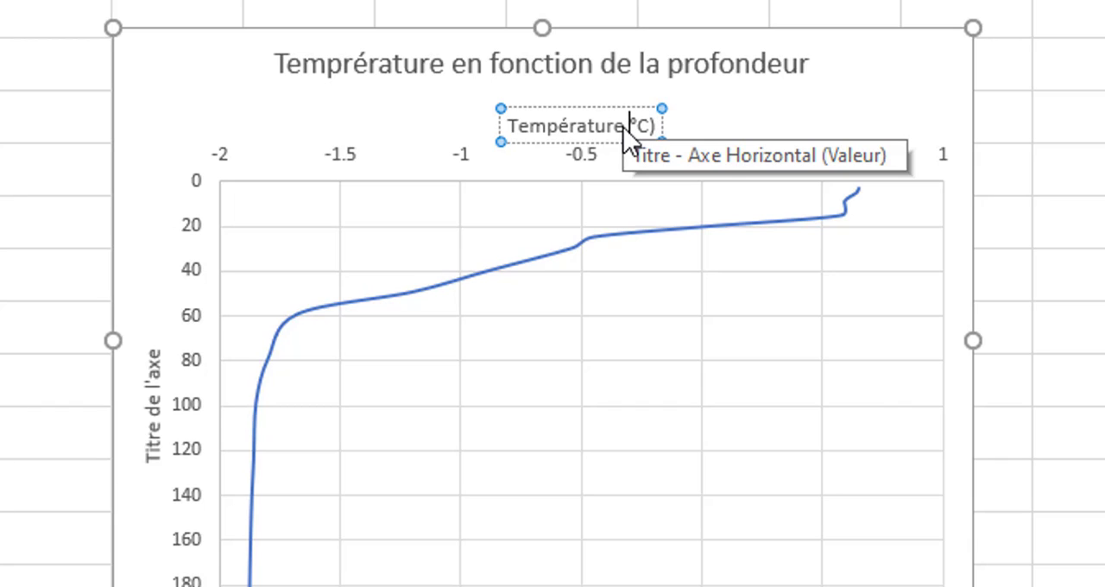
text(()
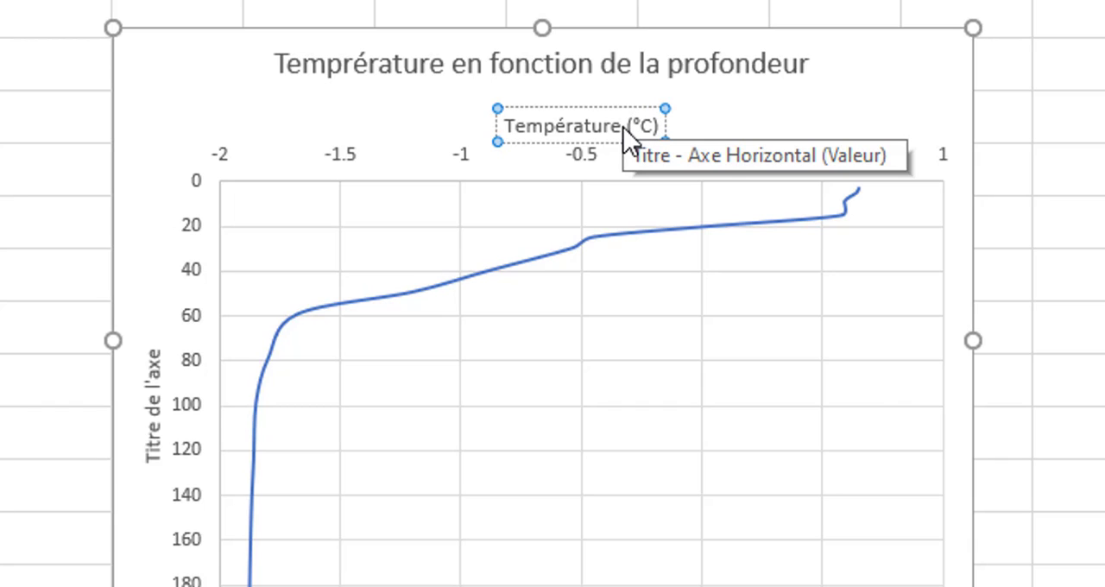
Replace the placeholder title of the vertical axis with "Profondeur (m)".
click(152, 387)
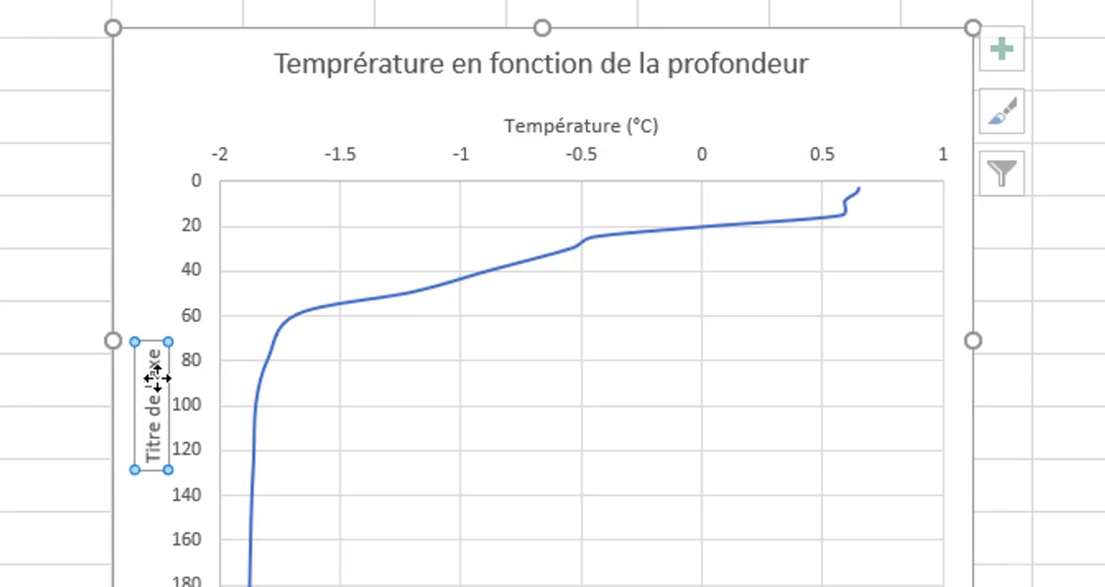
double_click(153, 362)
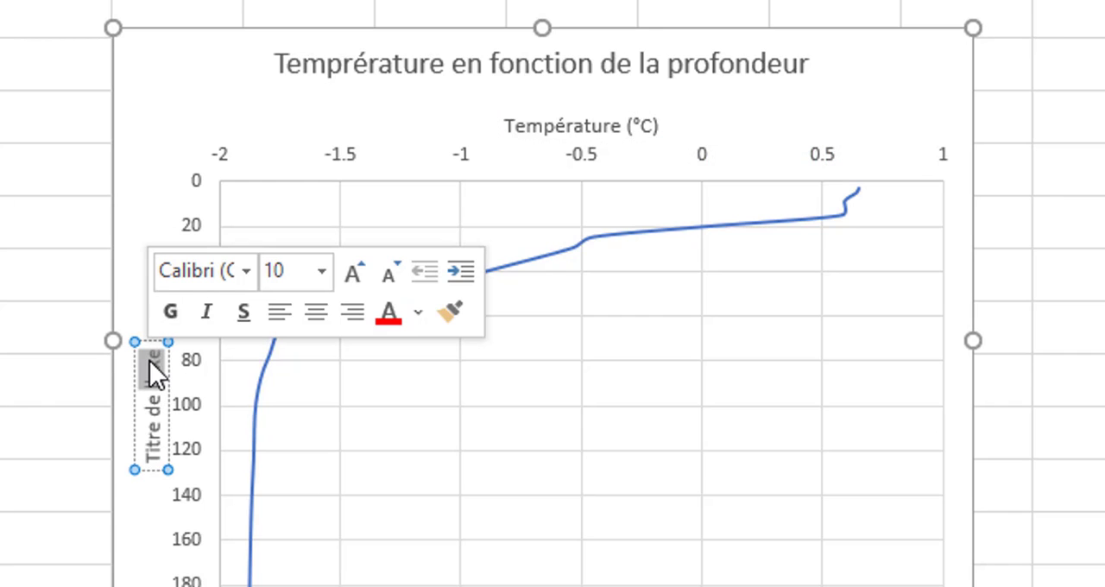
key(BackSpace)
key(BackSpace)
key(BackSpace)
key(BackSpace)
key(BackSpace)
key(BackSpace)
key(BackSpace)
key(BackSpace)
key(BackSpace)
key(BackSpace)
key(BackSpace)
key(BackSpace)
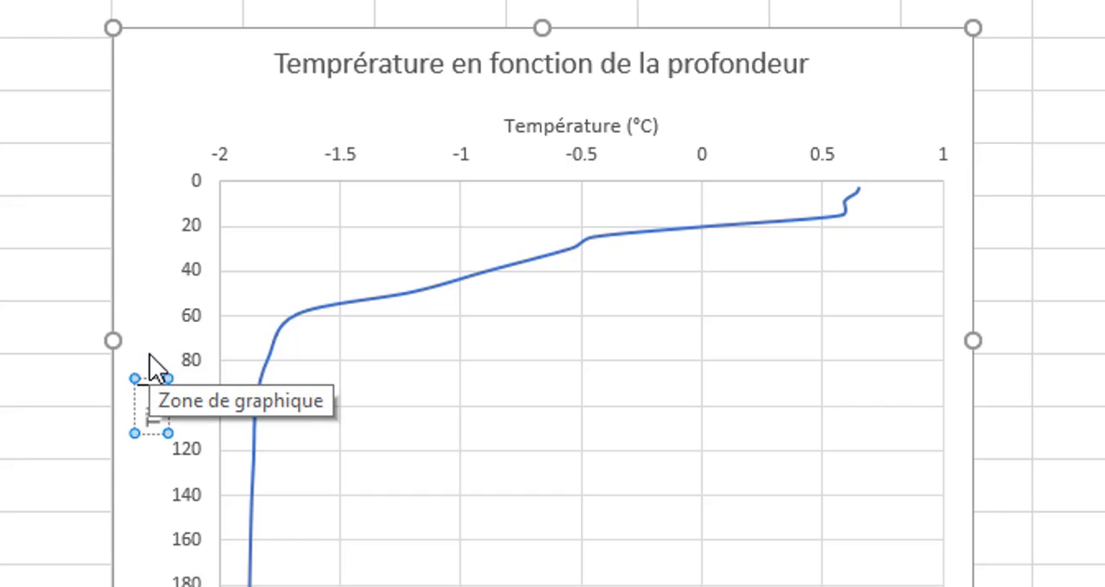
key(BackSpace)
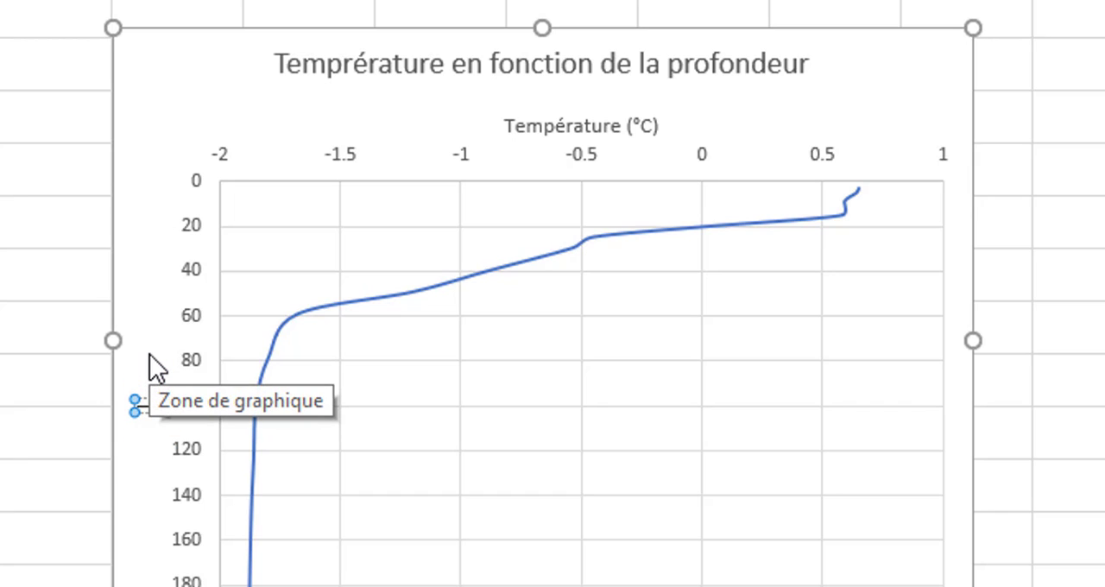
text(Pro)
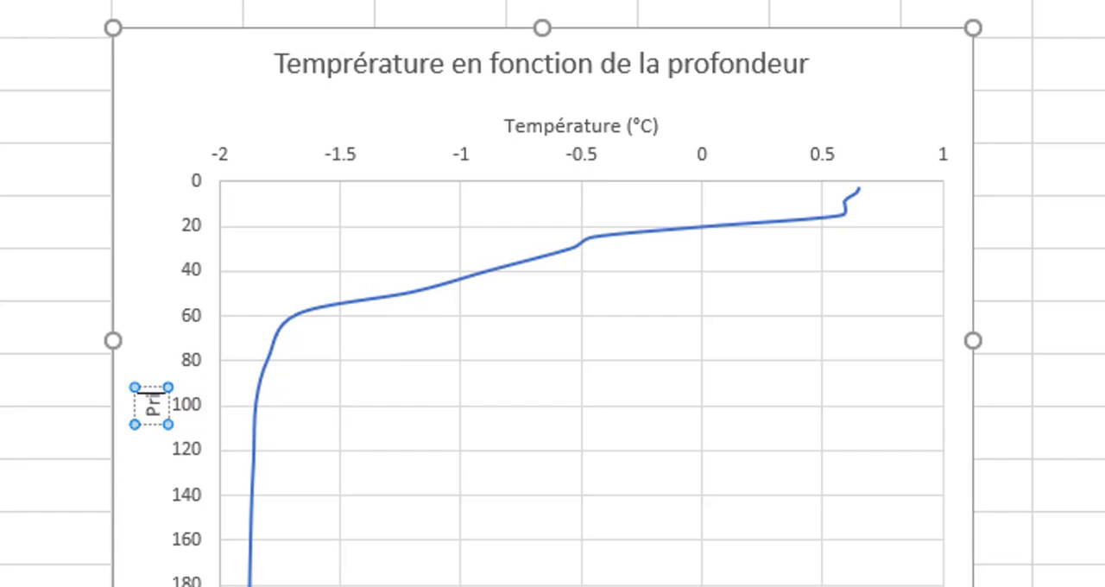
key(BackSpace)
text(ofon)
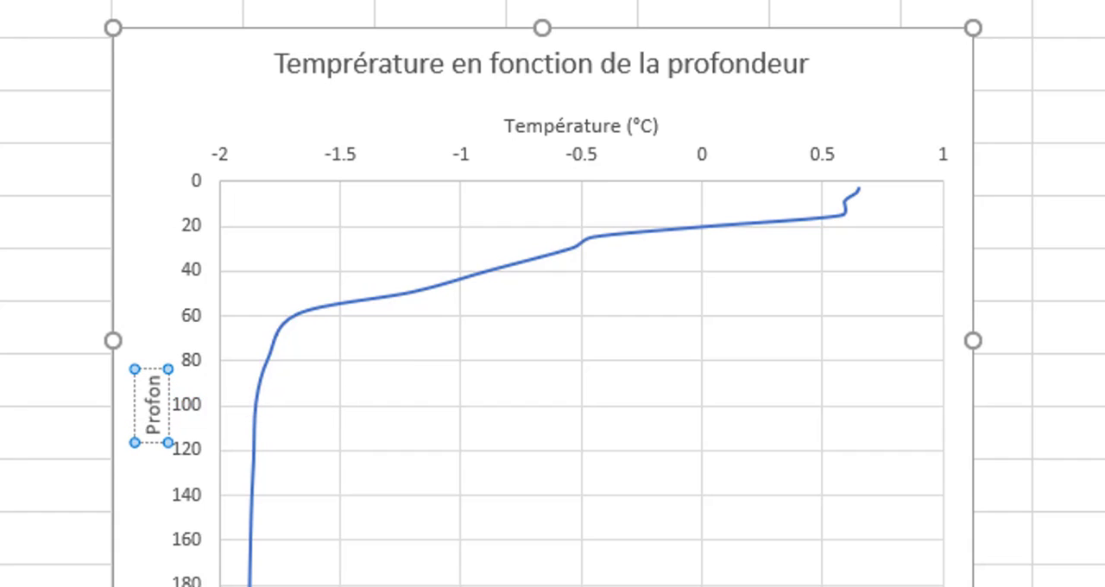
text(deur)
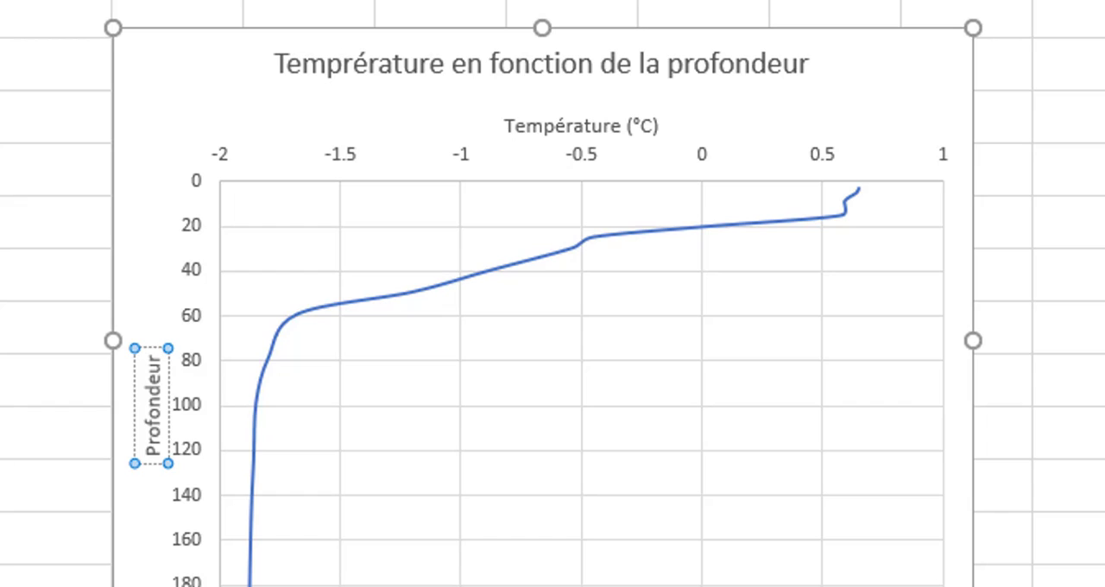
text( ()
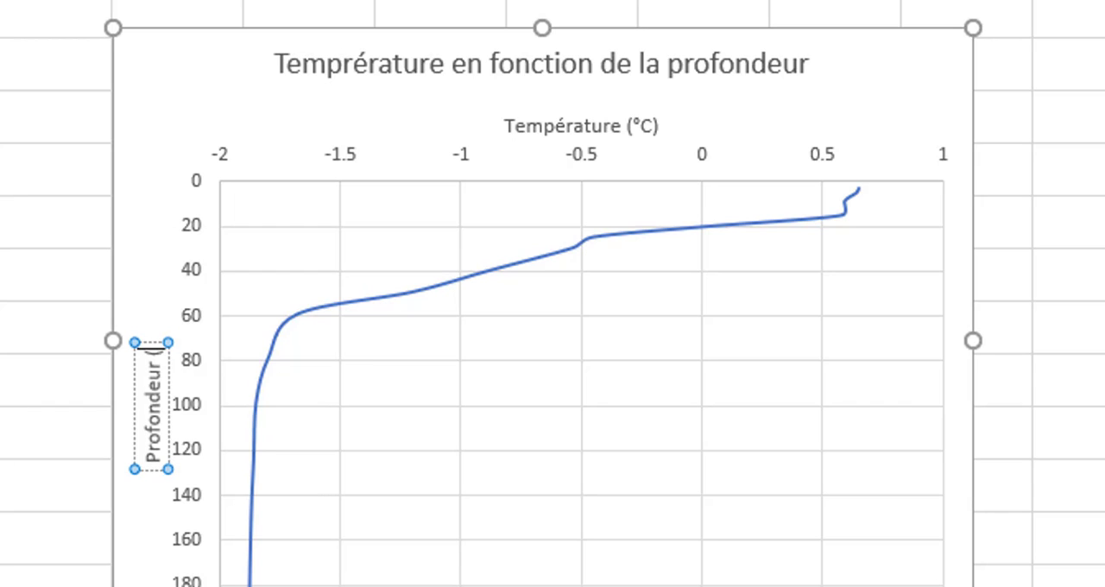
text(m))
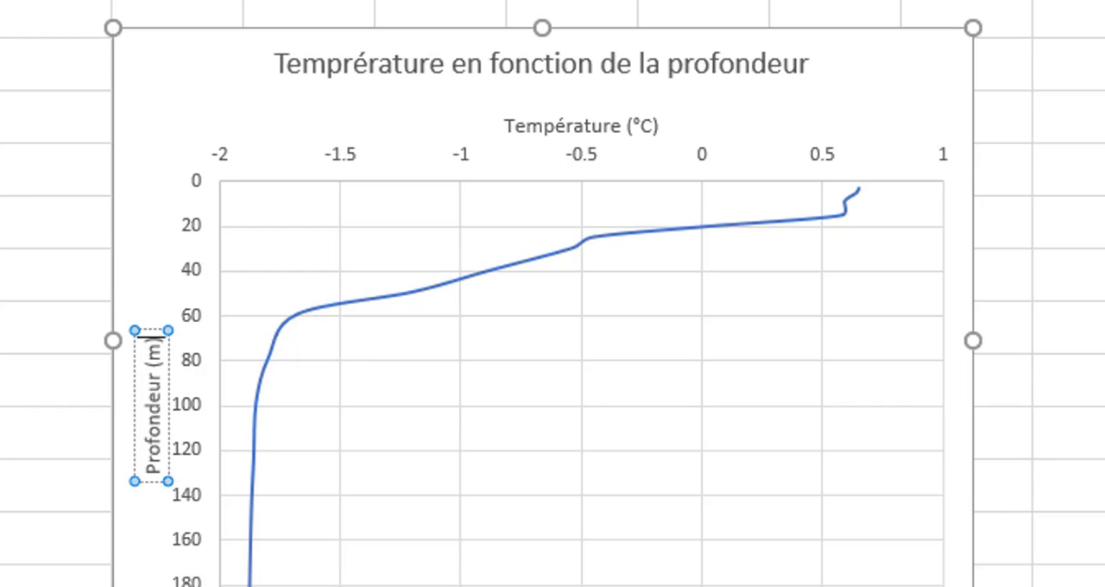
click(836, 116)
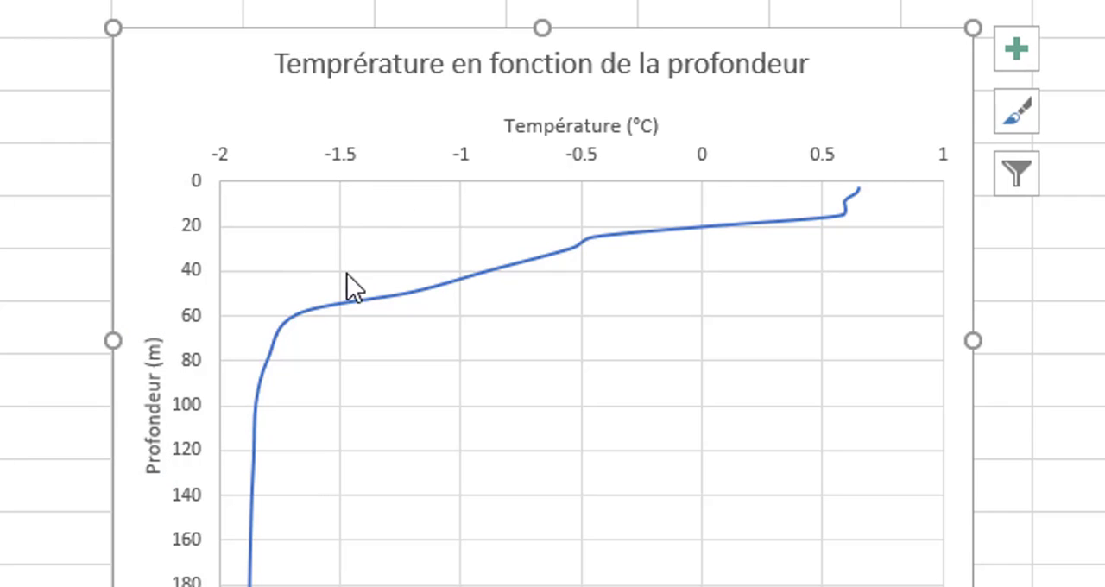
Fill the whole chart area's background with the light grey theme colour.
click(343, 233)
click(285, 237)
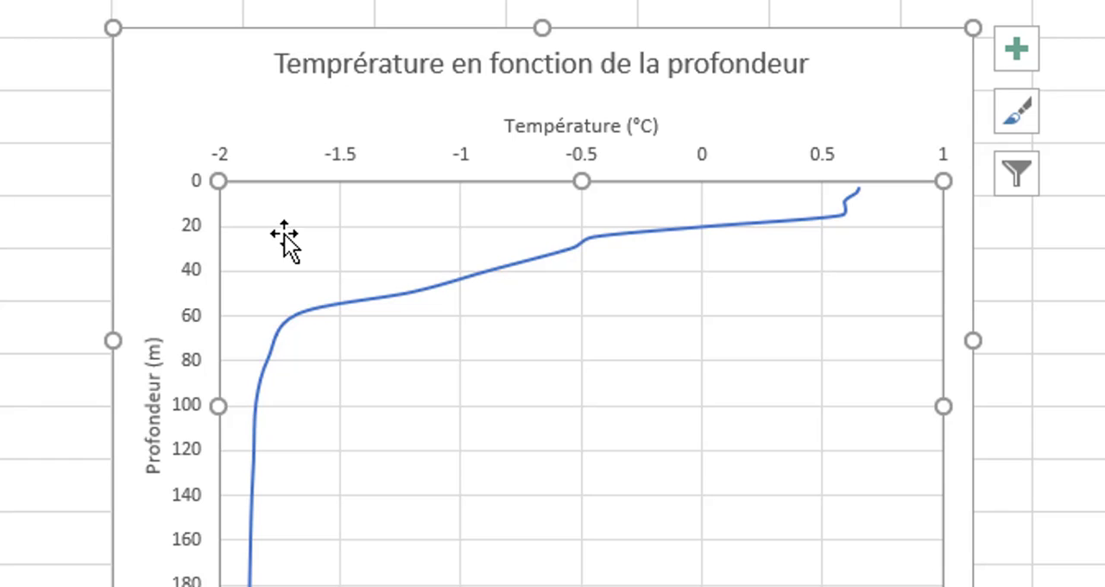
click(279, 226)
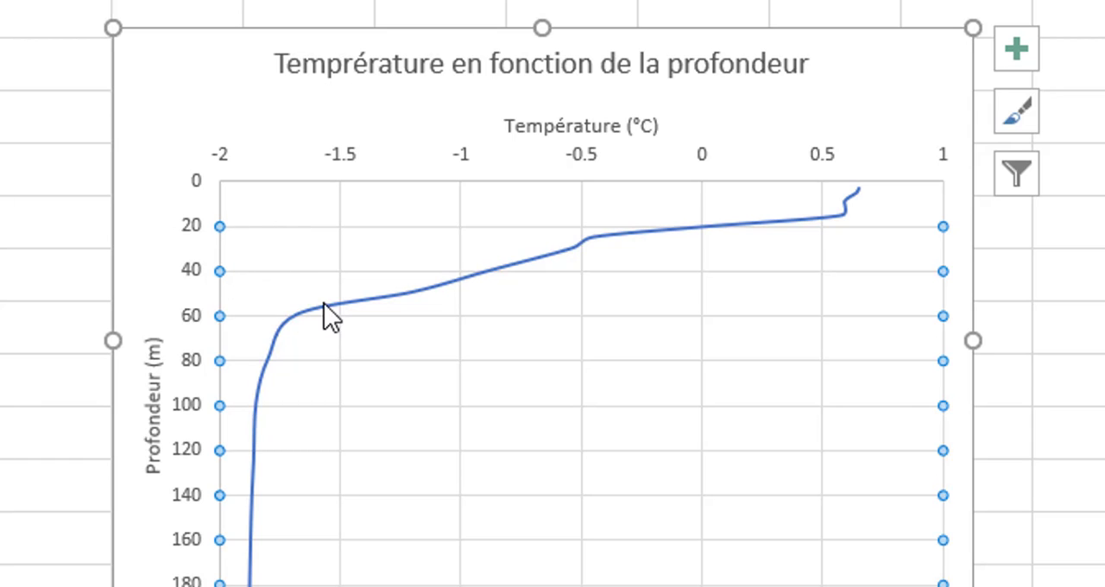
click(240, 93)
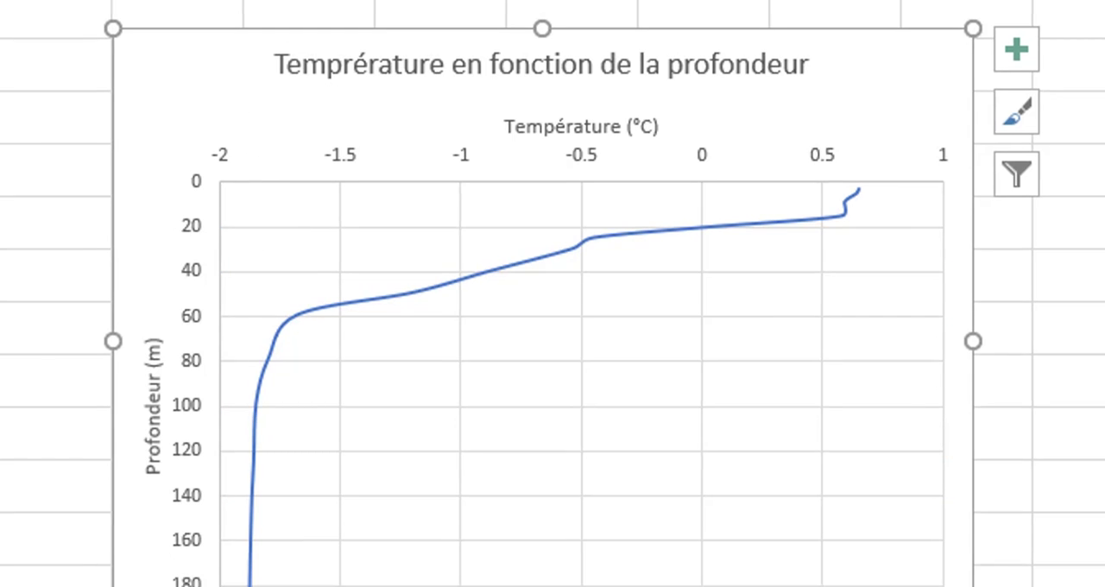
click(943, 76)
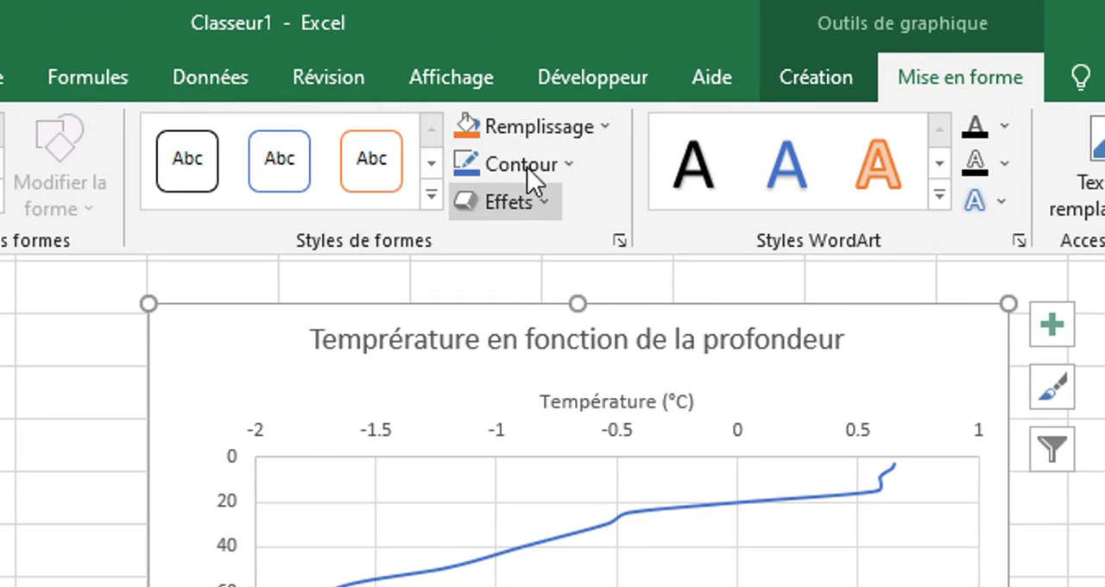
click(591, 125)
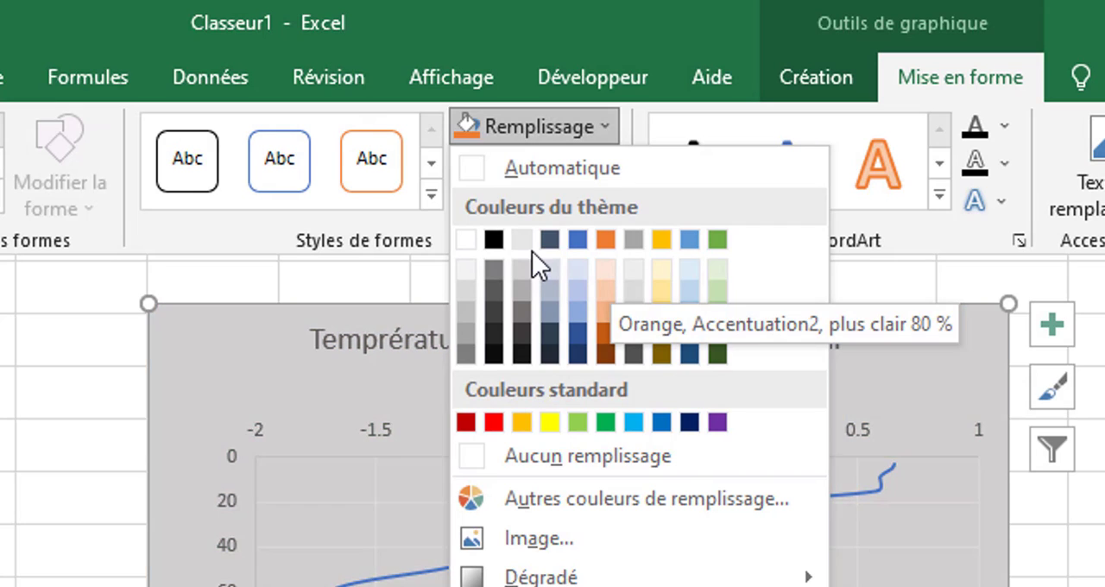
click(530, 236)
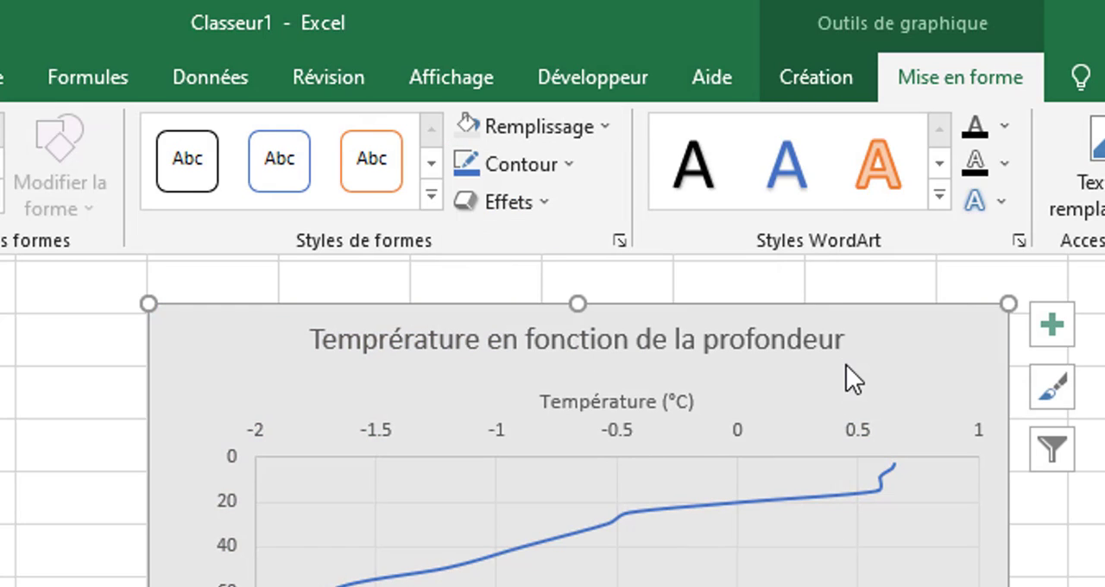
Select only the plot area inside the chart and fill it with a light theme colour.
click(942, 484)
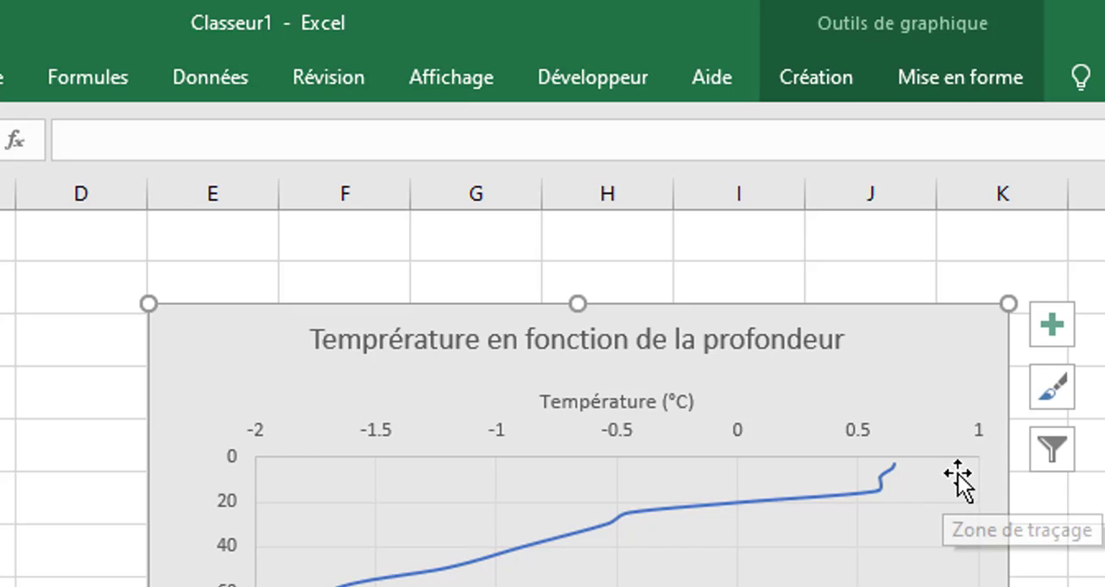
click(934, 492)
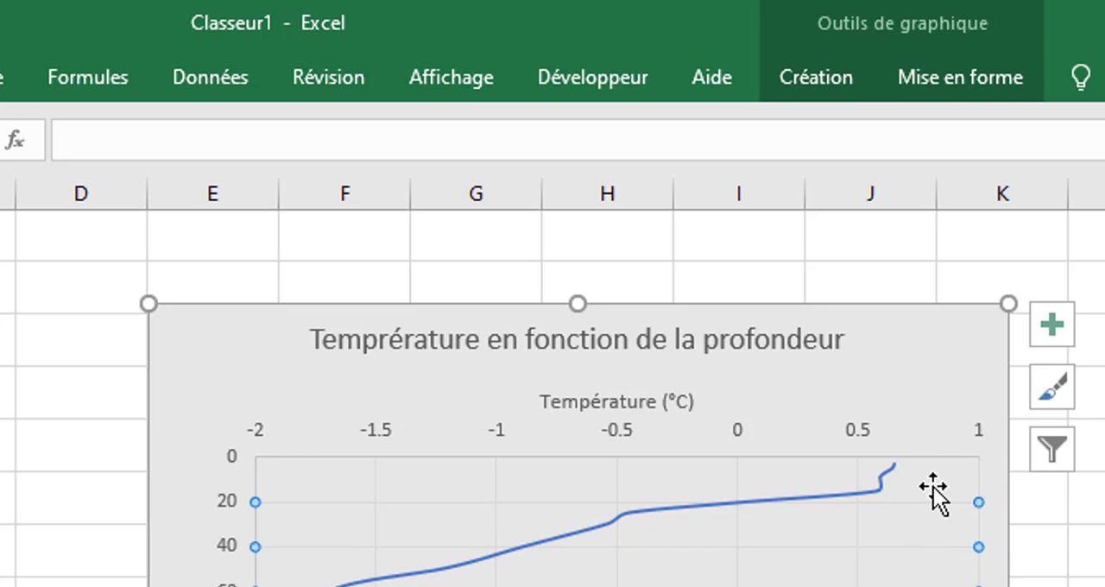
click(932, 470)
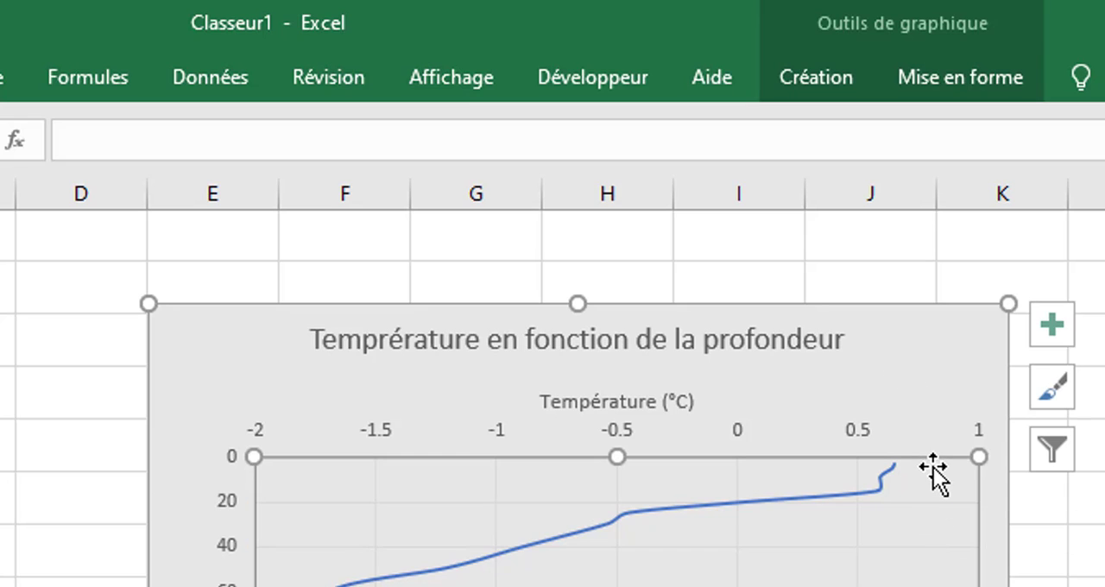
click(950, 78)
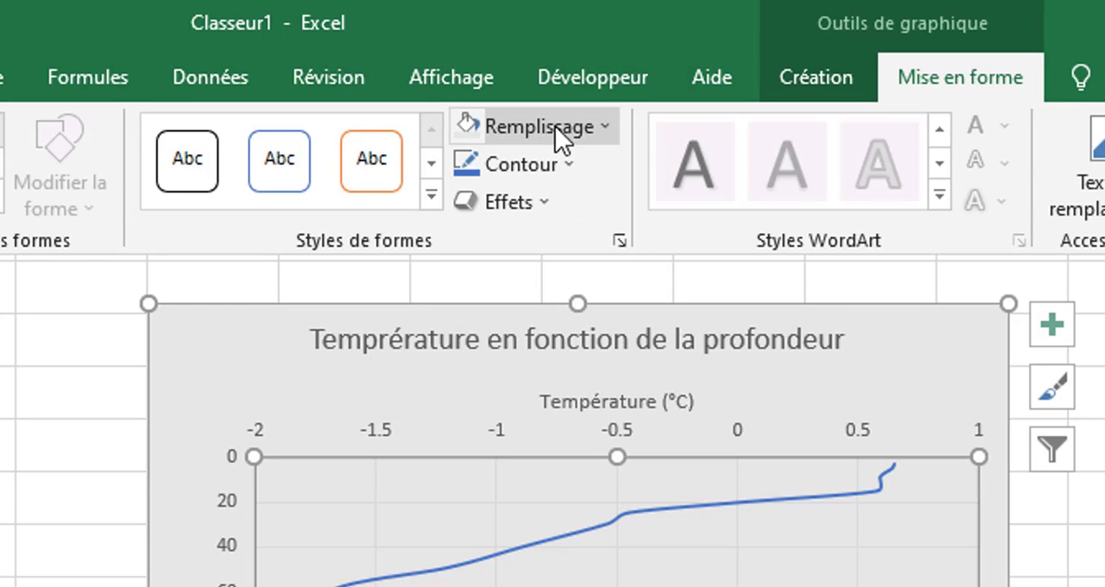
click(593, 123)
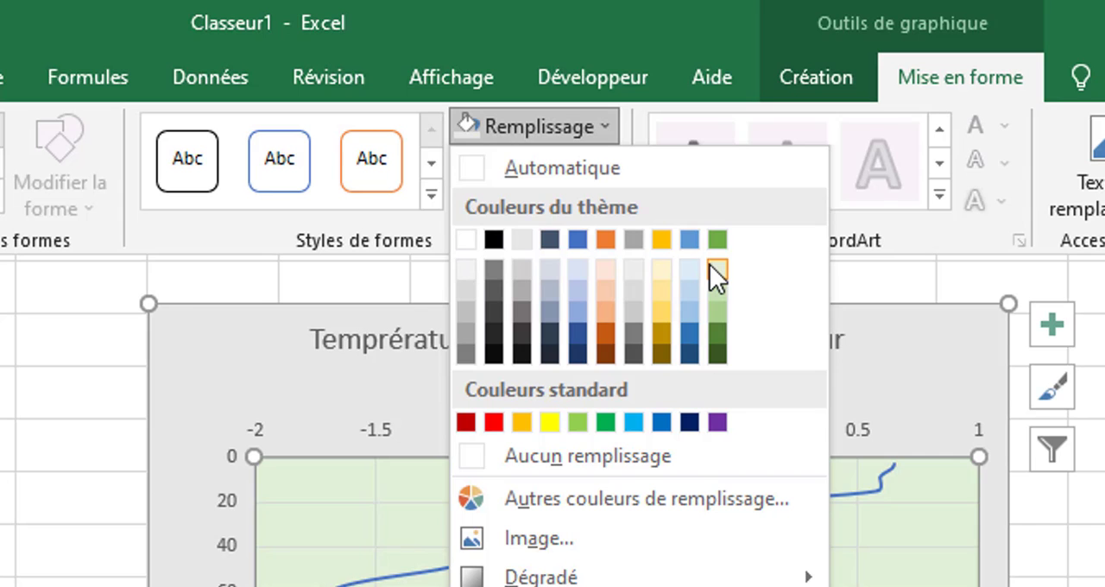
click(662, 271)
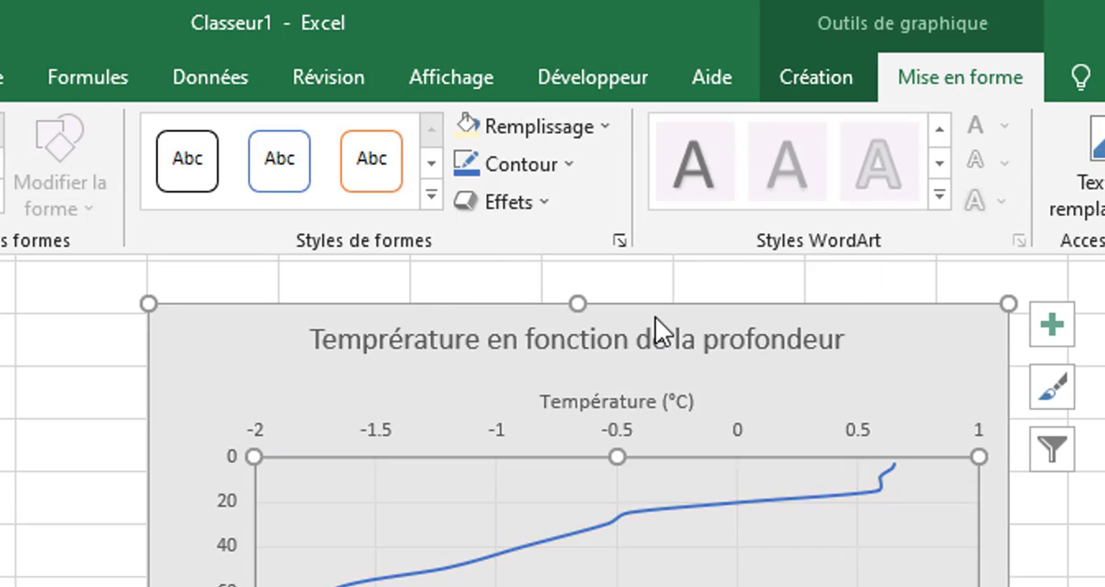